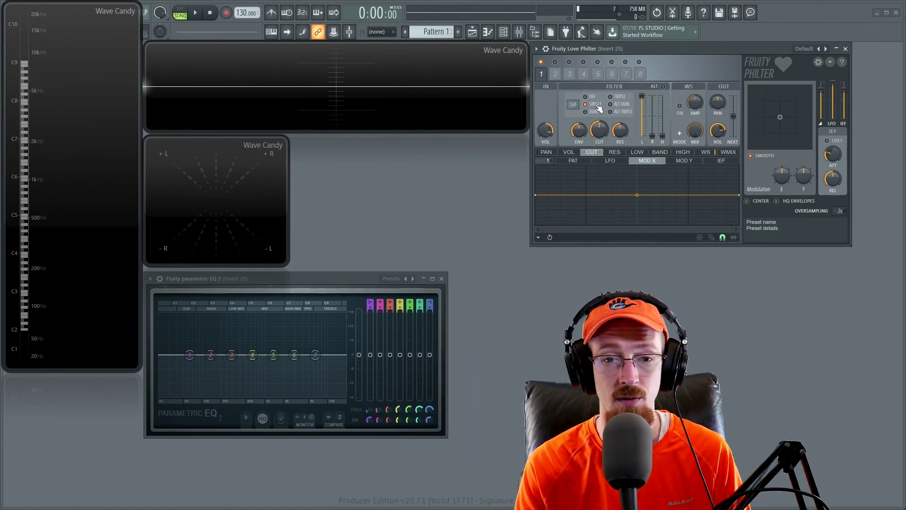
Look over the filter modes and the list of available filter types for filter 1.
click(622, 97)
click(622, 104)
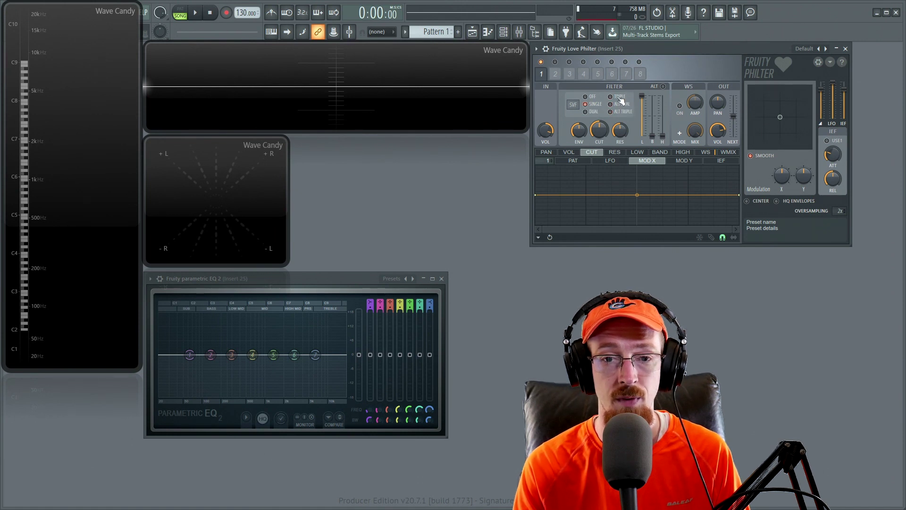
click(583, 105)
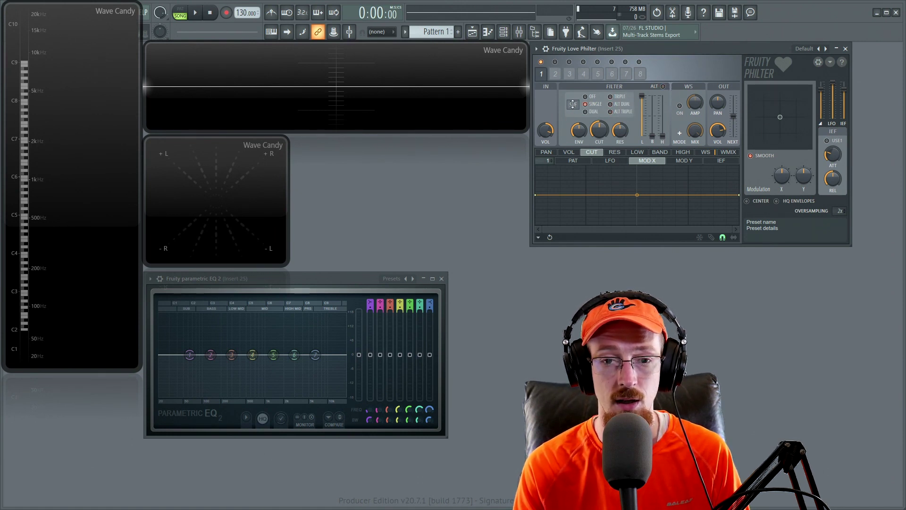
click(572, 104)
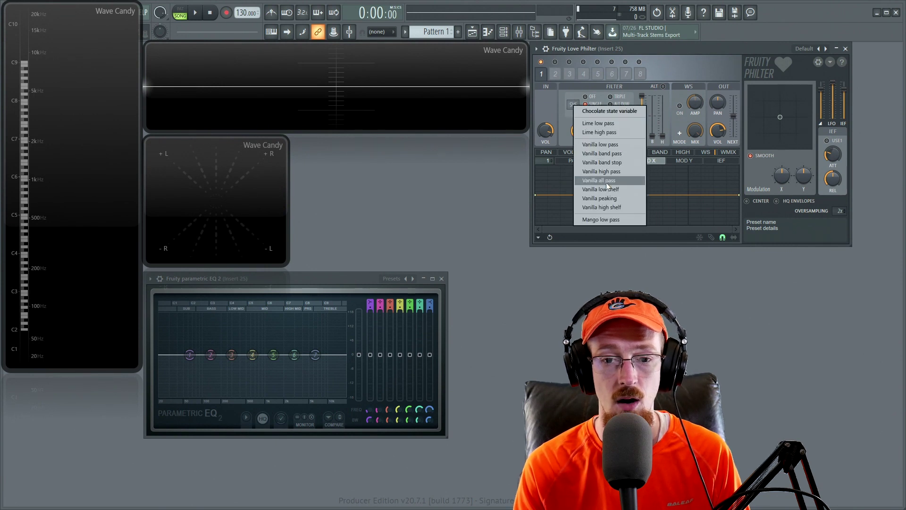
click(556, 92)
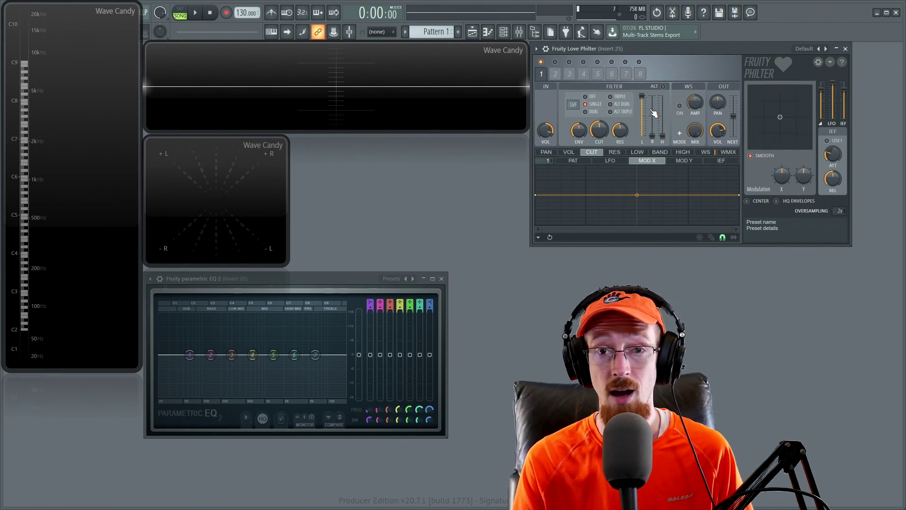
Audition filter 1's band, high and low outputs at full level and return the mix to low only.
click(635, 130)
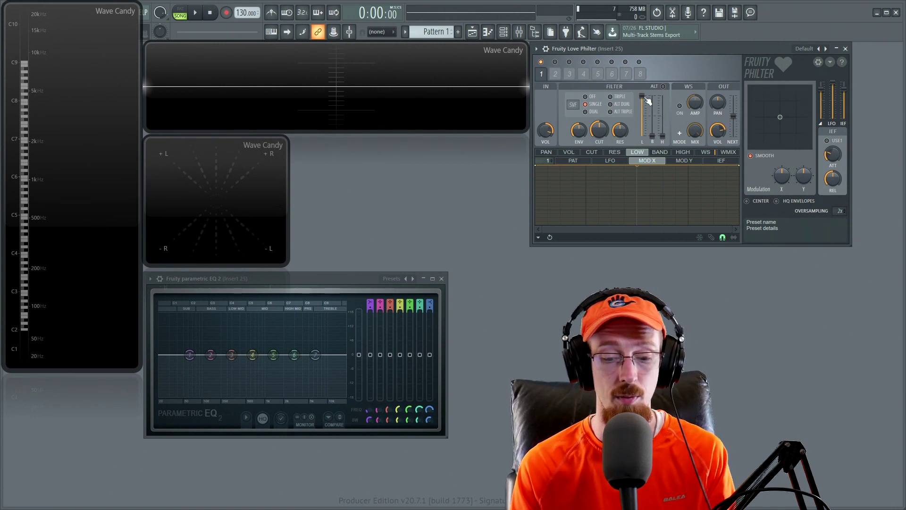
key(space)
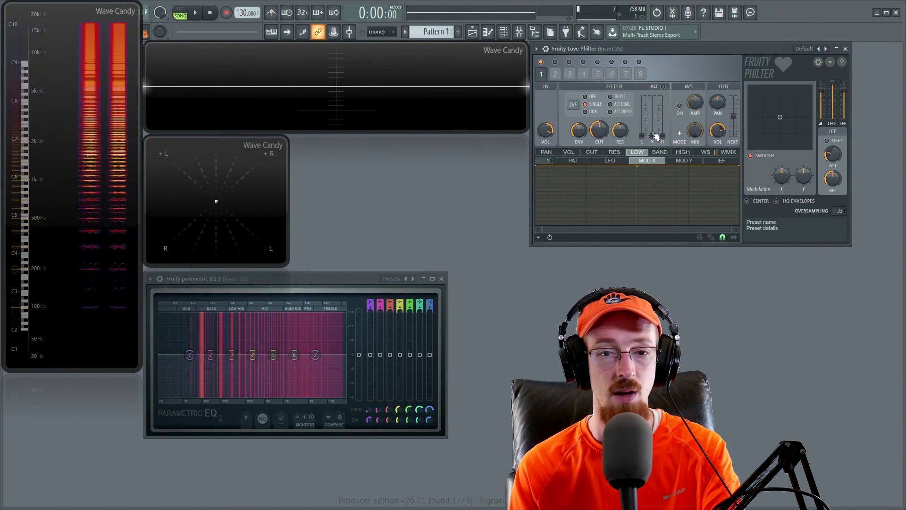
drag(653, 136, 652, 96)
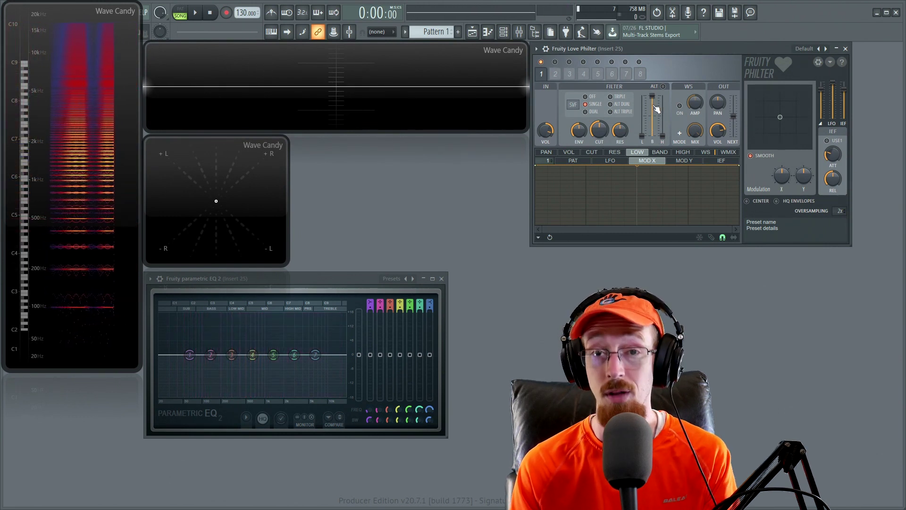
drag(662, 136, 663, 96)
drag(642, 136, 642, 96)
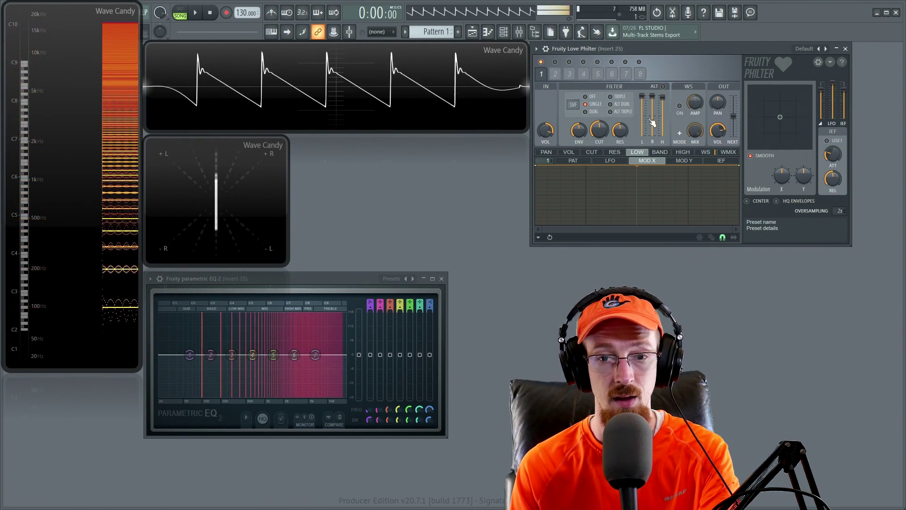
drag(662, 96, 652, 137)
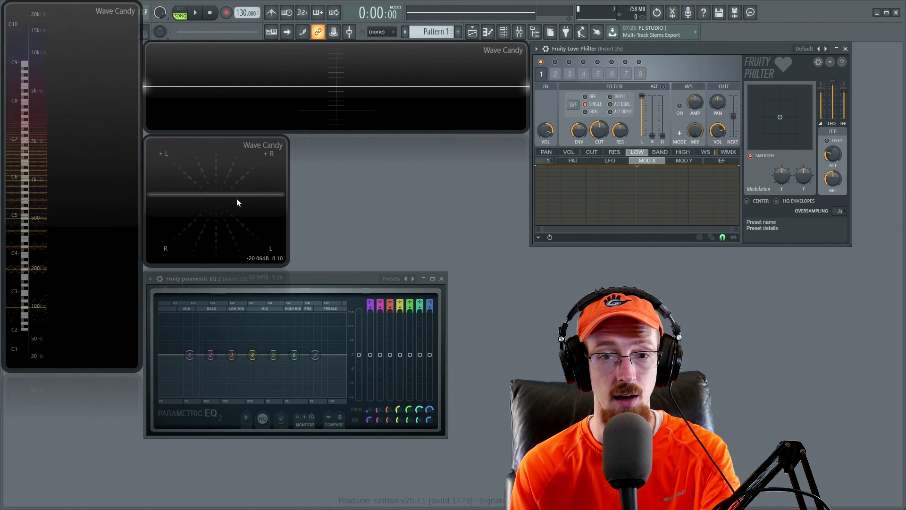
mouse_move(663, 136)
mouse_down()
mouse_move(663, 109)
mouse_move(663, 136)
mouse_up()
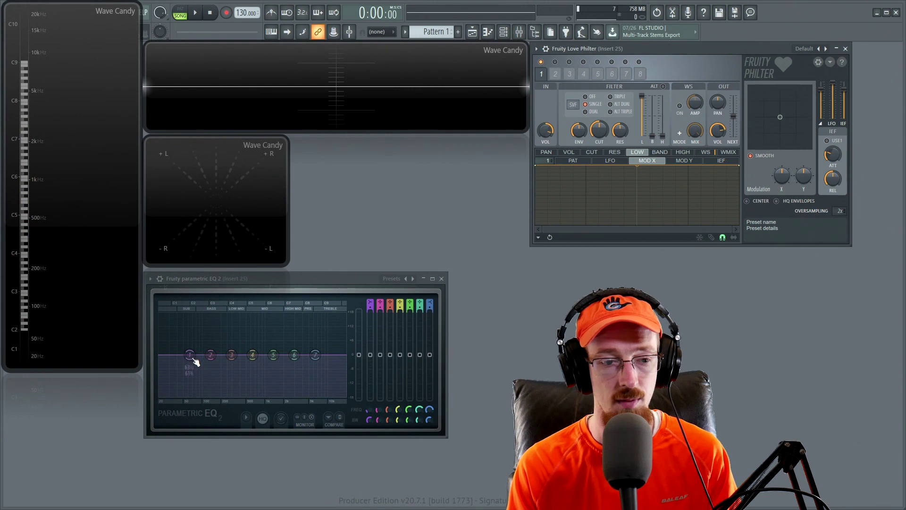
Change EQ band 7 to a low pass filter.
drag(315, 354, 312, 352)
right_click(313, 353)
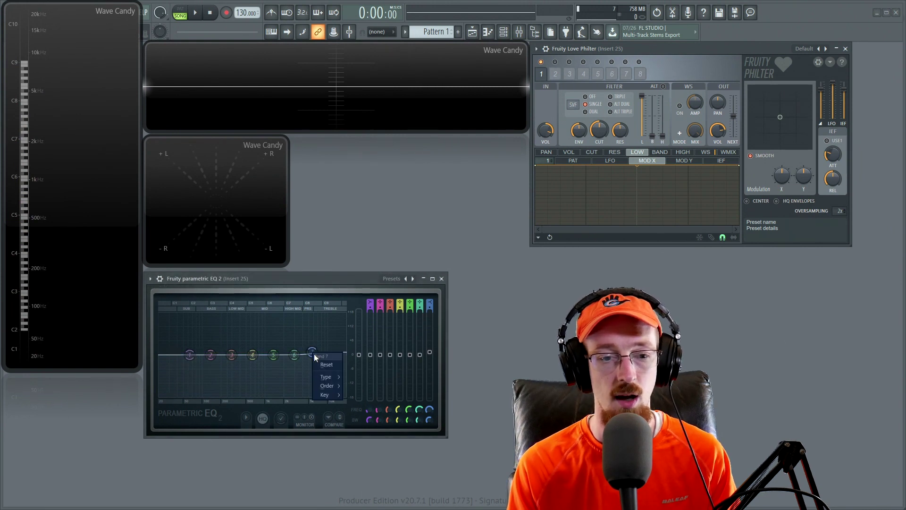
mouse_move(327, 378)
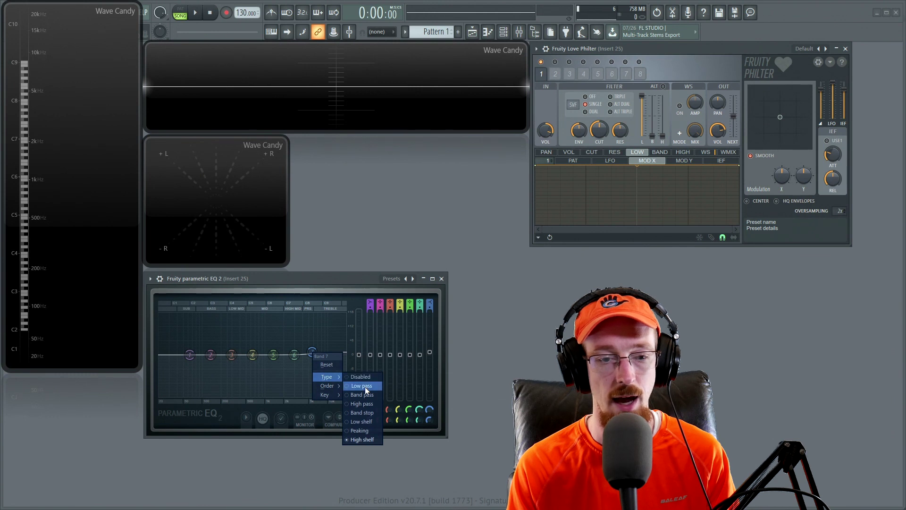
click(365, 387)
Set the filter order of EQ band 7 to Steep 6.
right_click(313, 356)
mouse_move(334, 389)
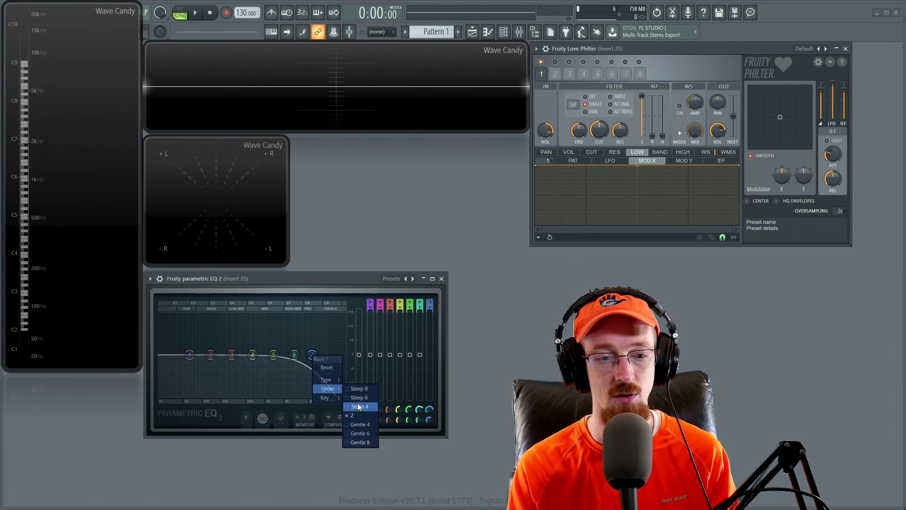
click(359, 388)
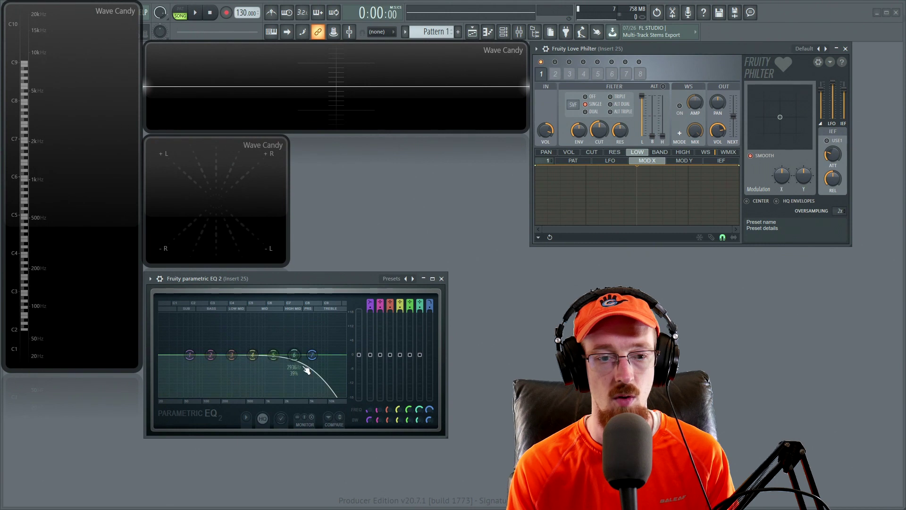
right_click(313, 355)
mouse_move(340, 395)
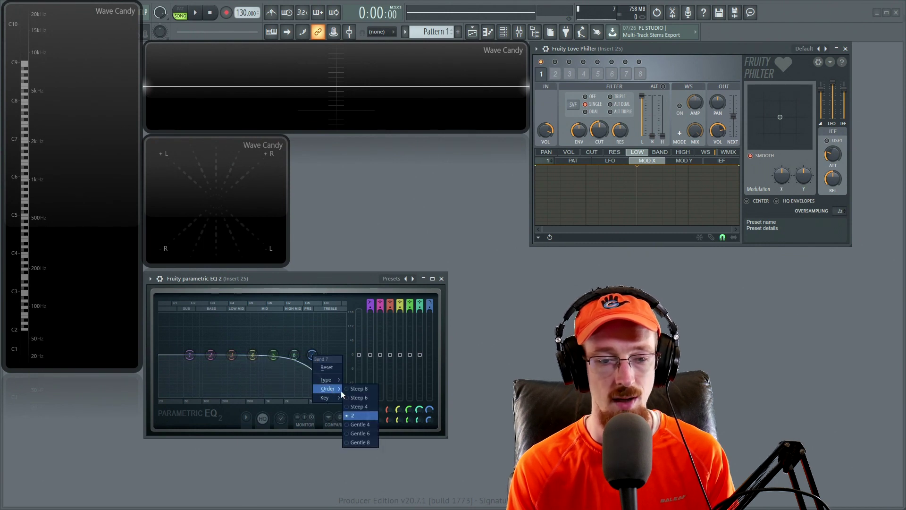
click(352, 397)
Raise the cutoff frequency of EQ band 7 slightly and set its order to Steep 8.
drag(312, 355, 319, 355)
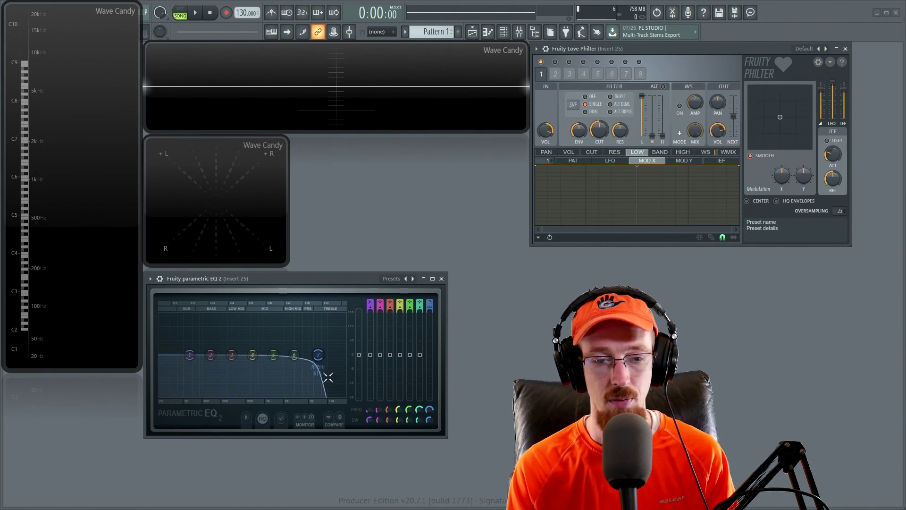
right_click(318, 355)
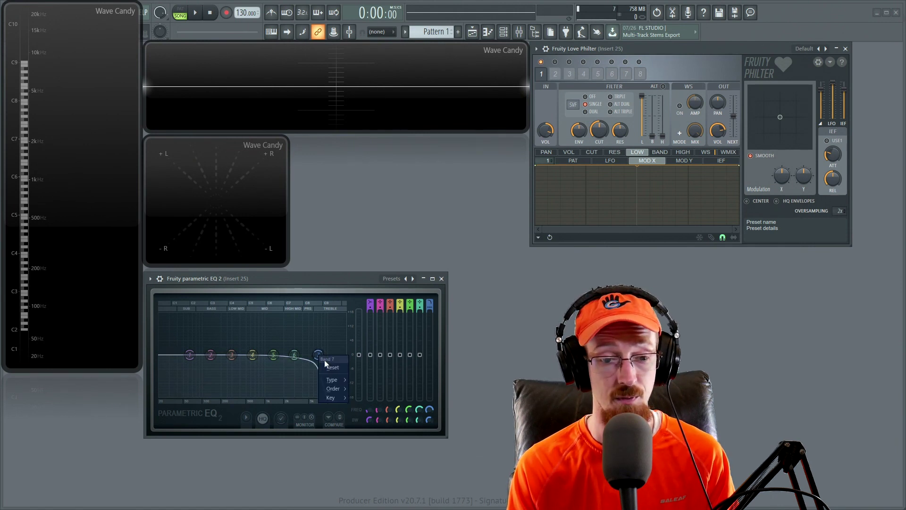
click(376, 392)
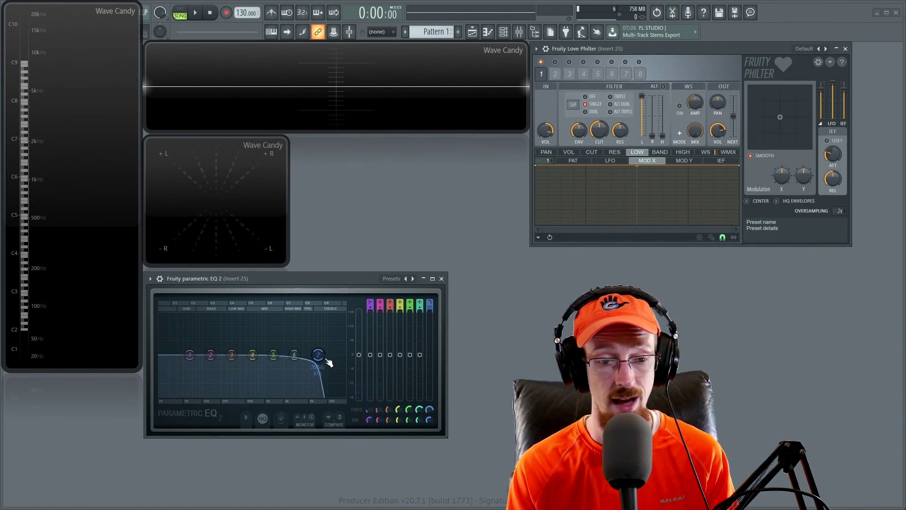
Sweep the cutoff of EQ band 7 to show its slope and reset the equalizer to the Default preset.
drag(319, 360, 321, 383)
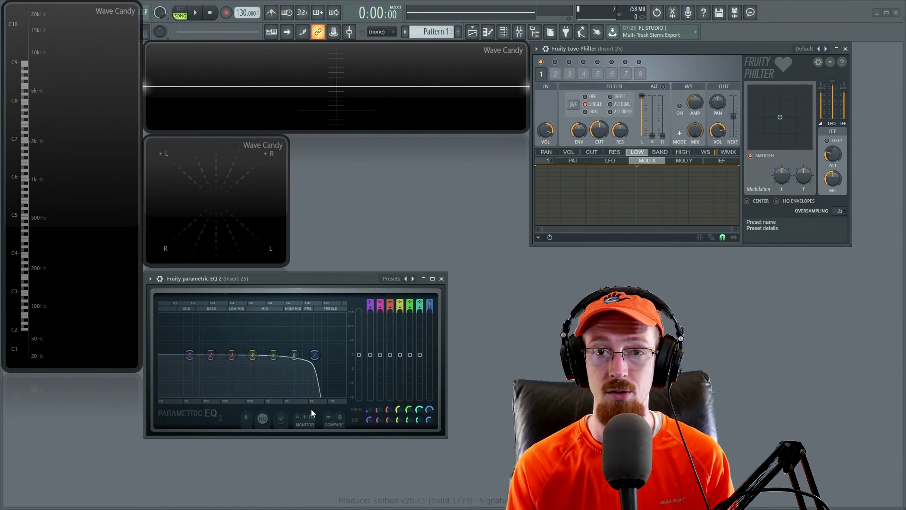
drag(315, 354, 324, 355)
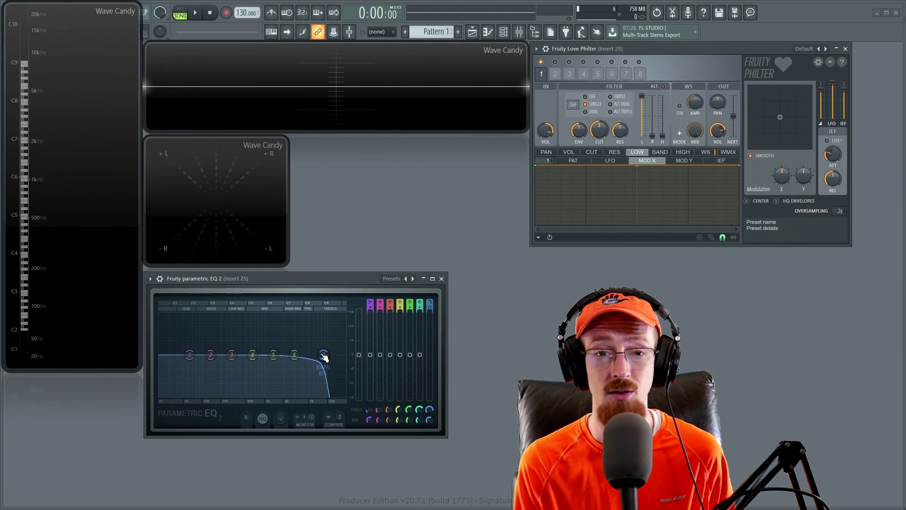
click(411, 278)
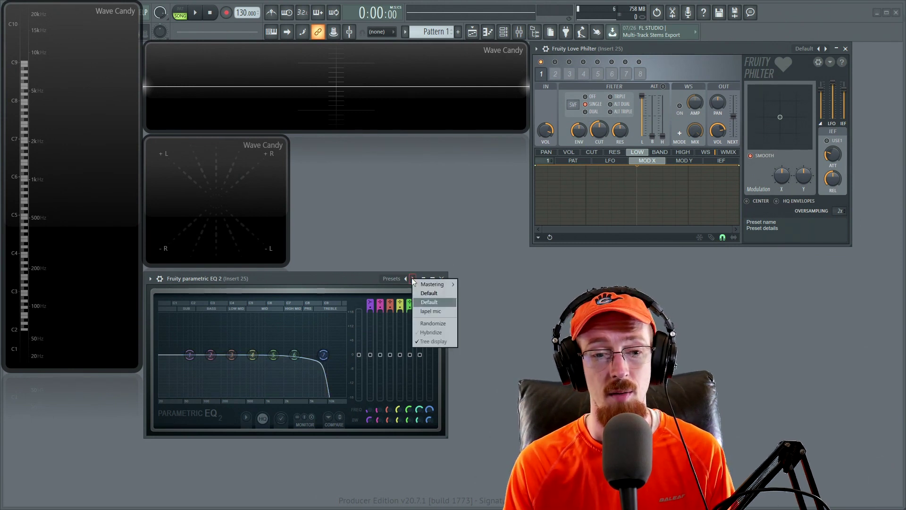
click(443, 294)
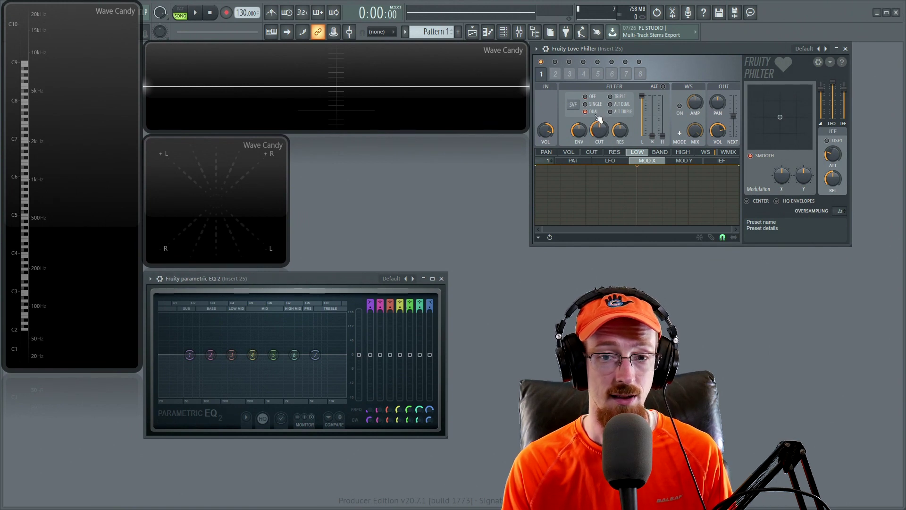
Audition filter 1's low output in alt triple, single, dual and triple modes, ending on single.
click(614, 112)
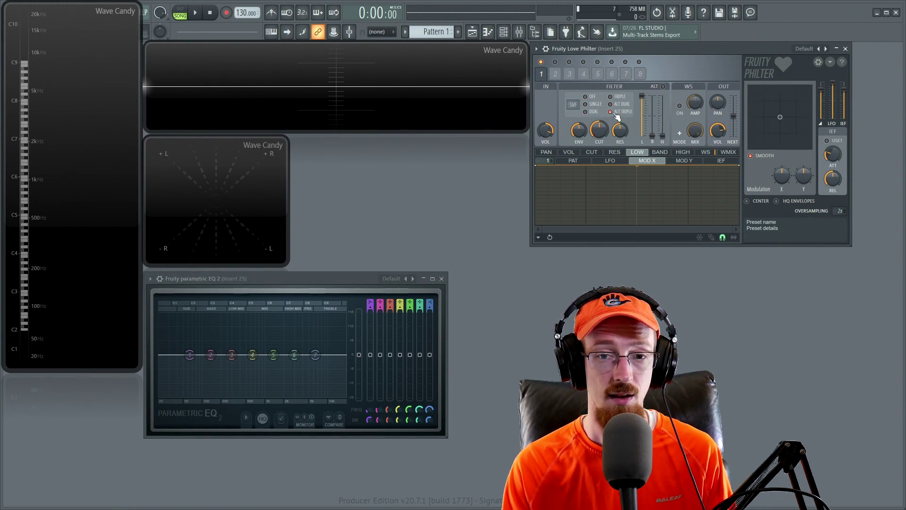
click(599, 106)
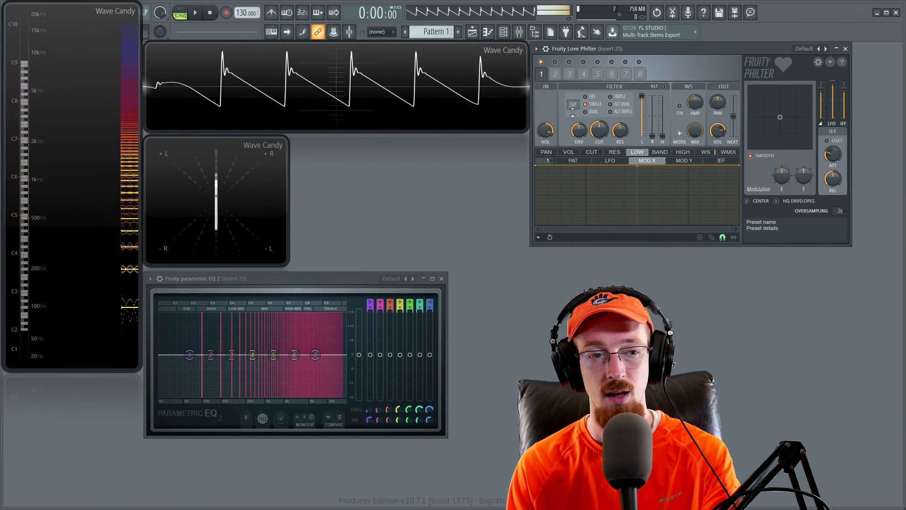
click(594, 111)
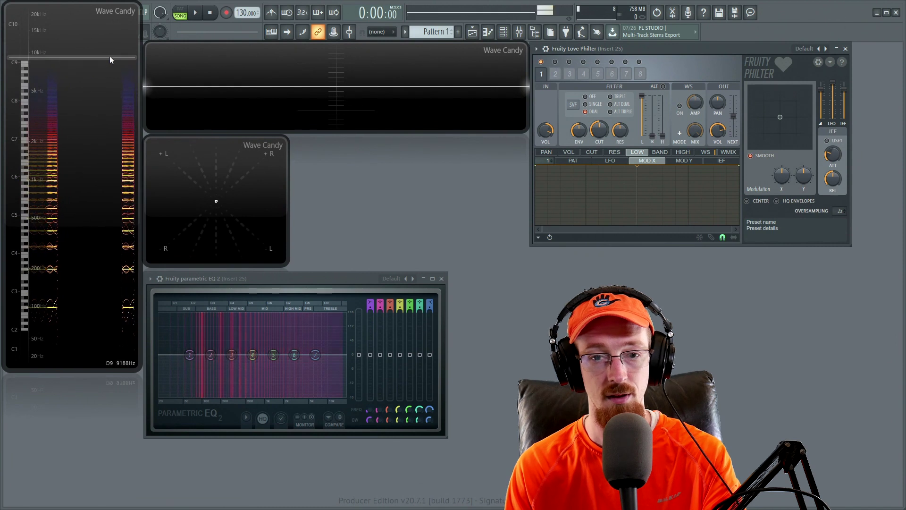
click(622, 97)
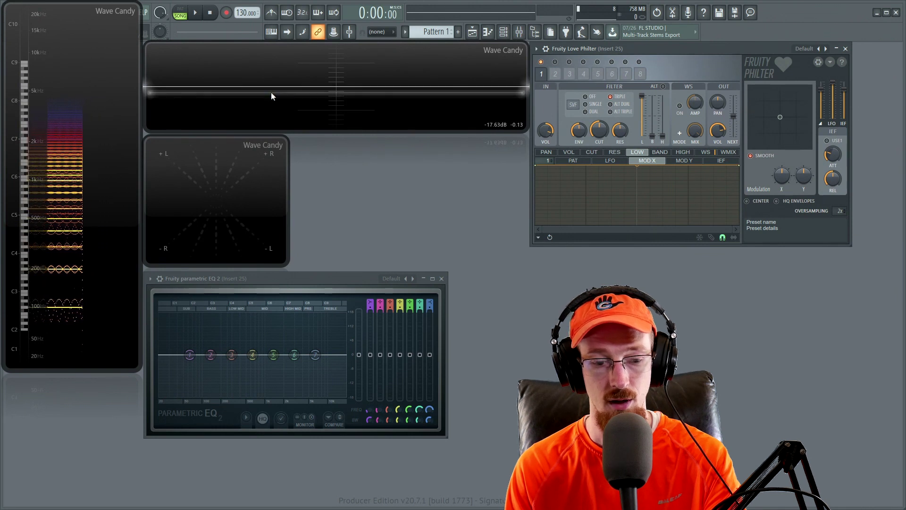
click(593, 112)
click(594, 105)
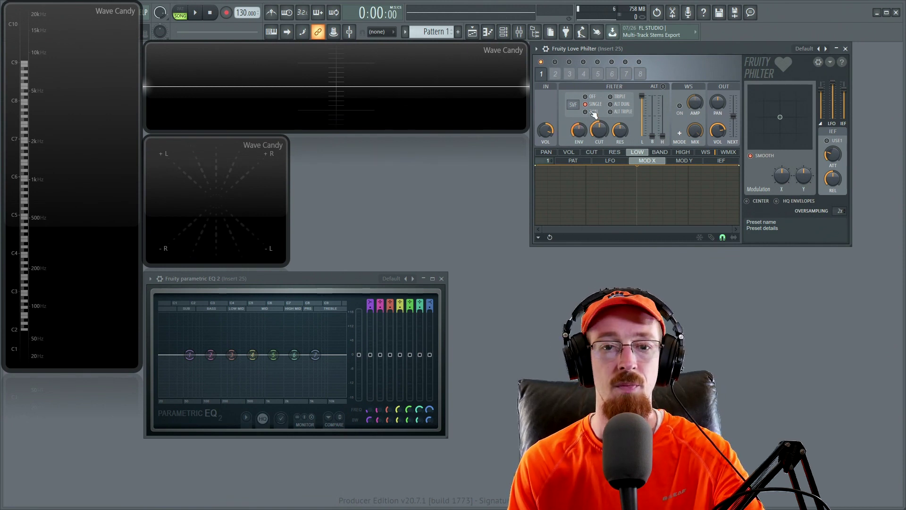
Compare filter 1's low output in triple, dual, alt dual and alt triple modes.
click(622, 97)
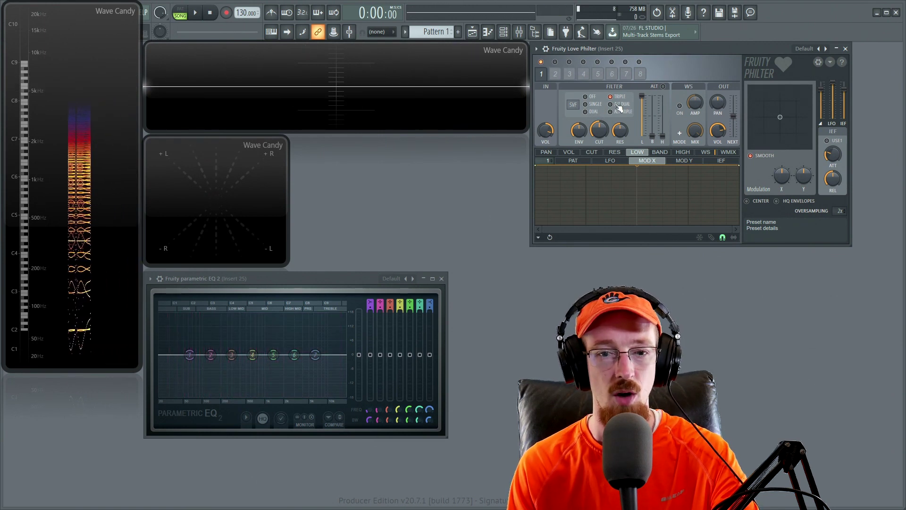
click(599, 112)
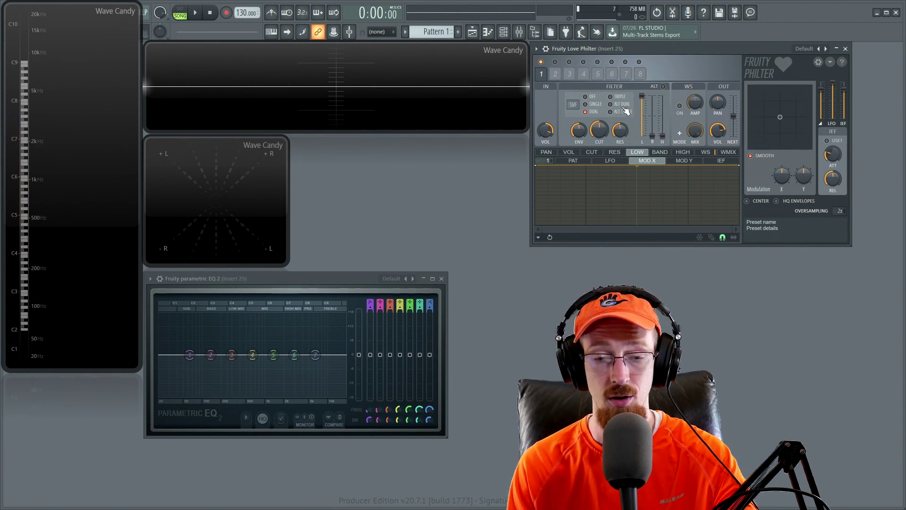
click(626, 108)
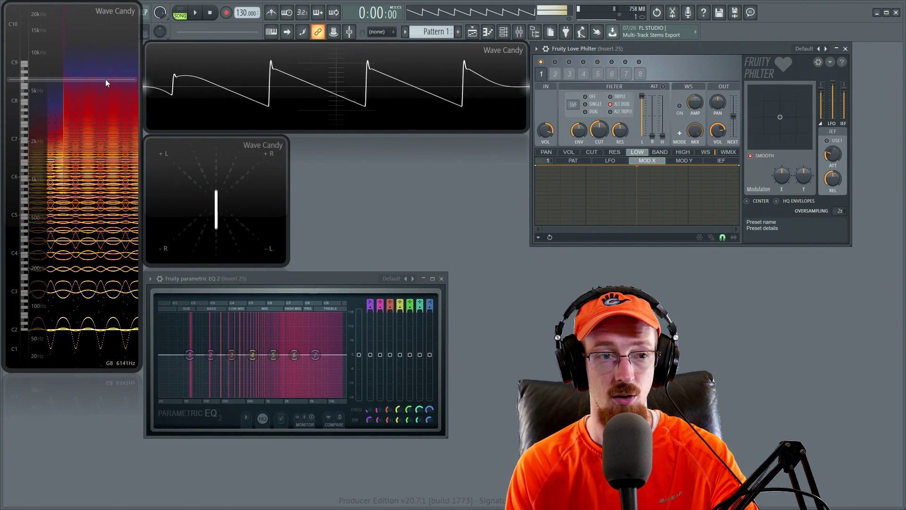
scroll(621, 116, up, 1)
click(629, 114)
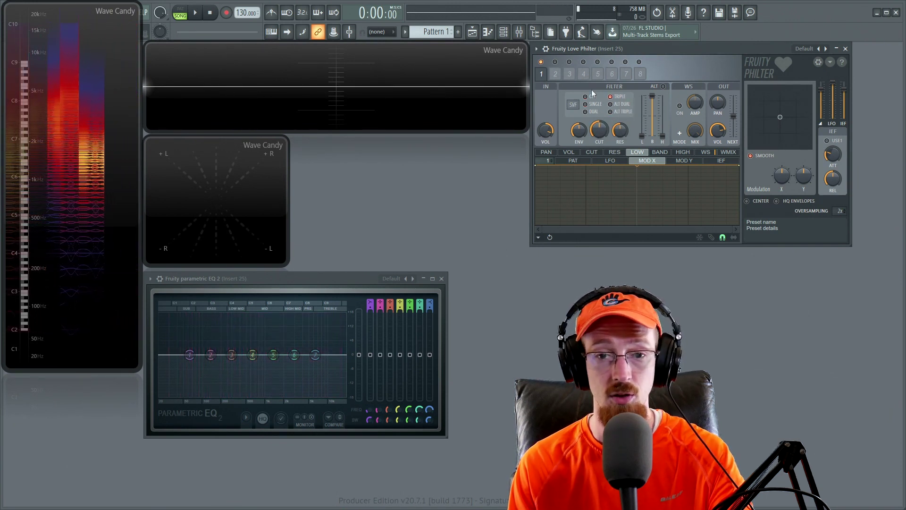
Lower filter 1's band level to zero and audition its high output, ending in triple mode.
click(585, 103)
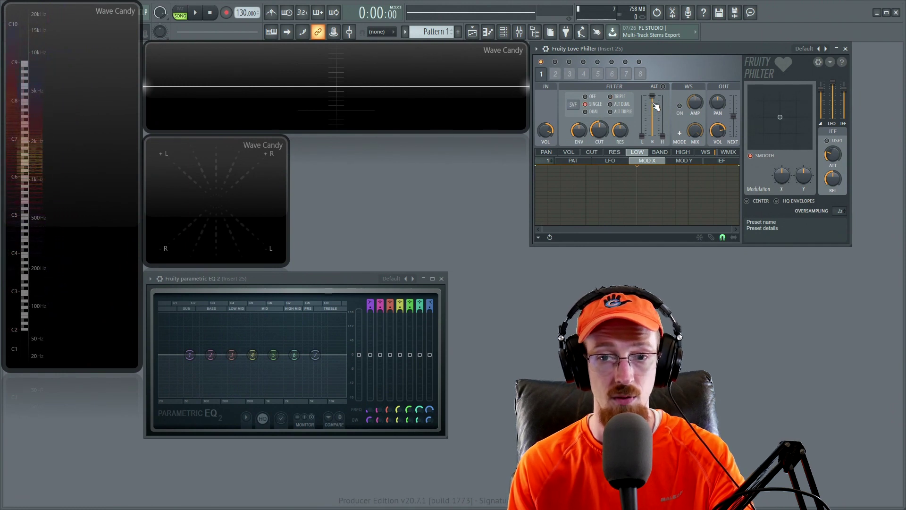
drag(656, 106, 653, 137)
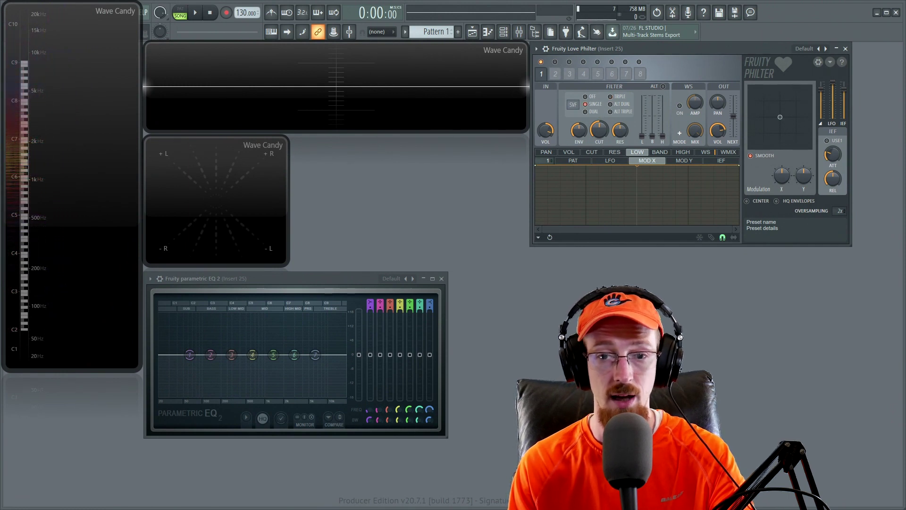
click(621, 111)
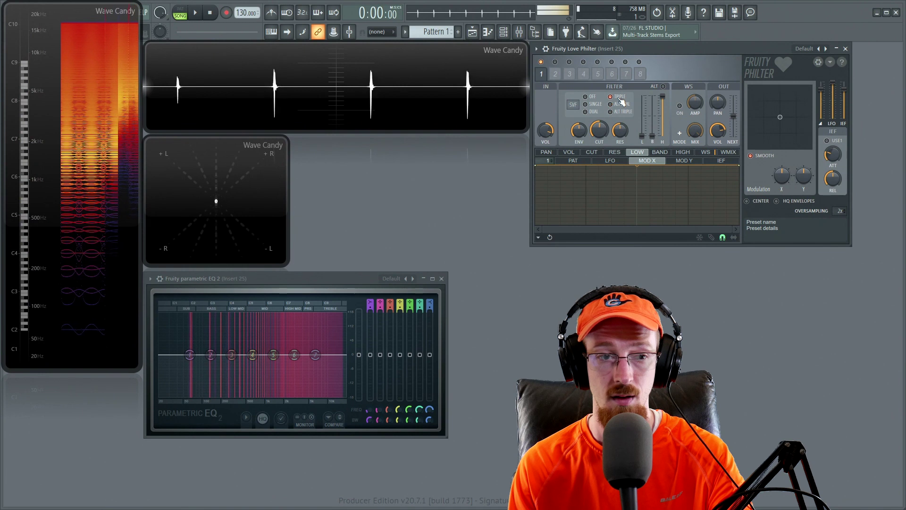
click(611, 96)
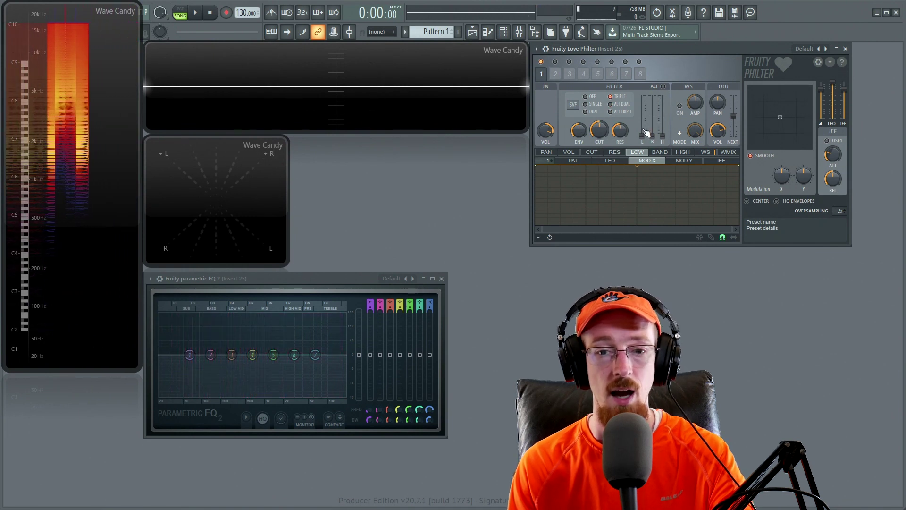
Raise filter 1's low level to maximum and set EQ band 7 to a Steep 6 low pass.
drag(642, 136, 641, 96)
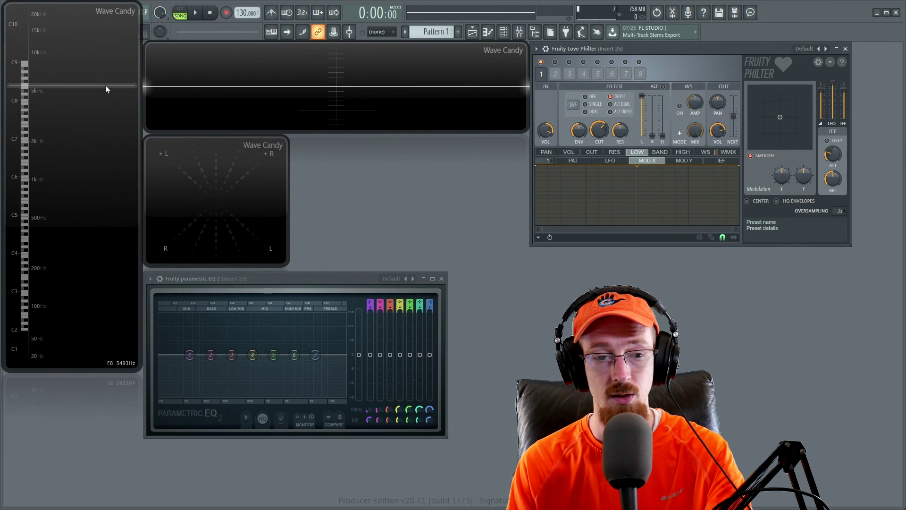
right_click(319, 357)
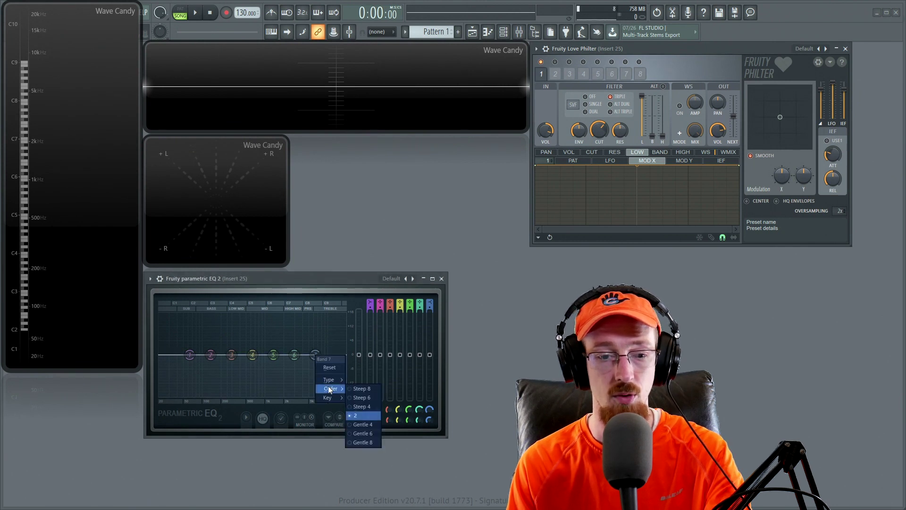
click(363, 398)
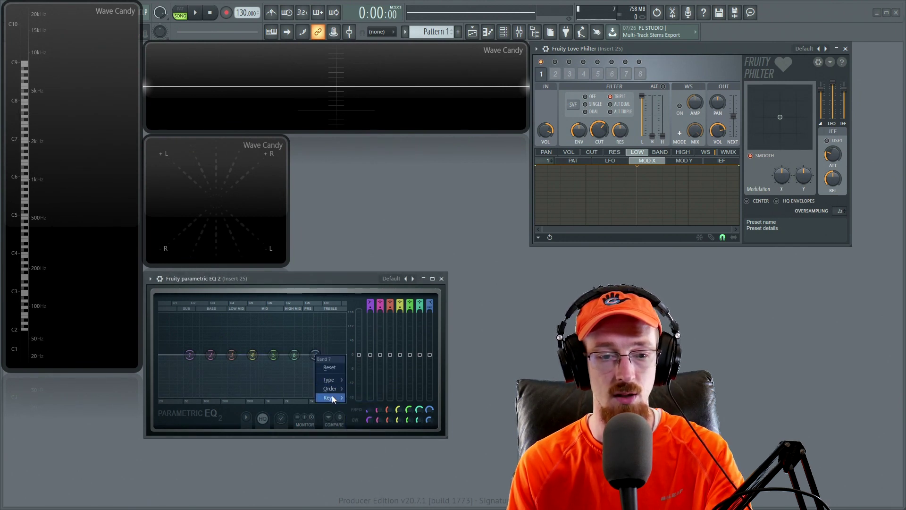
mouse_move(331, 379)
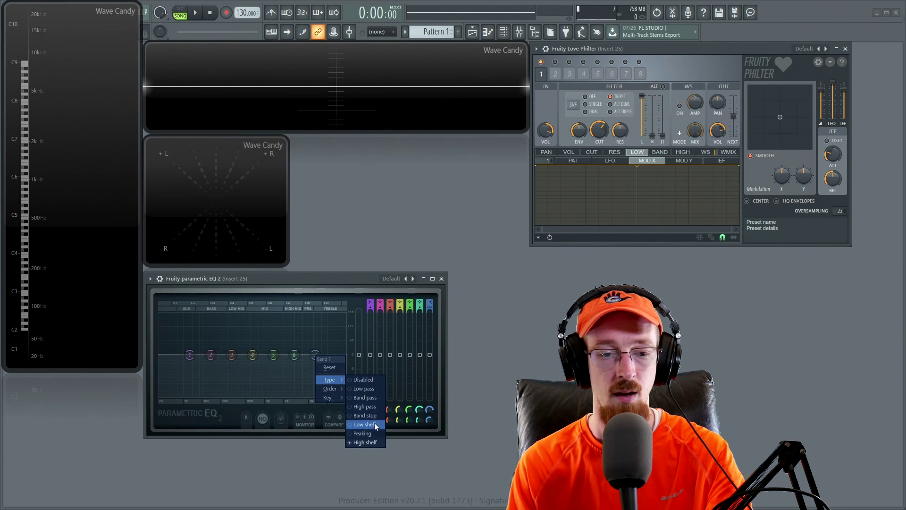
click(370, 390)
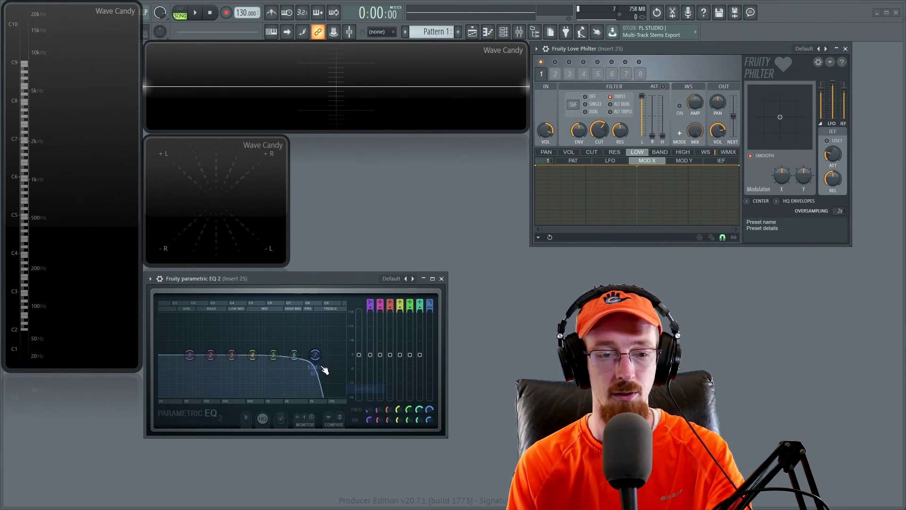
Sweep the cutoff of EQ band 7's low pass down and back up while varying its bandwidth to demonstrate a resonant peak.
drag(312, 355, 270, 354)
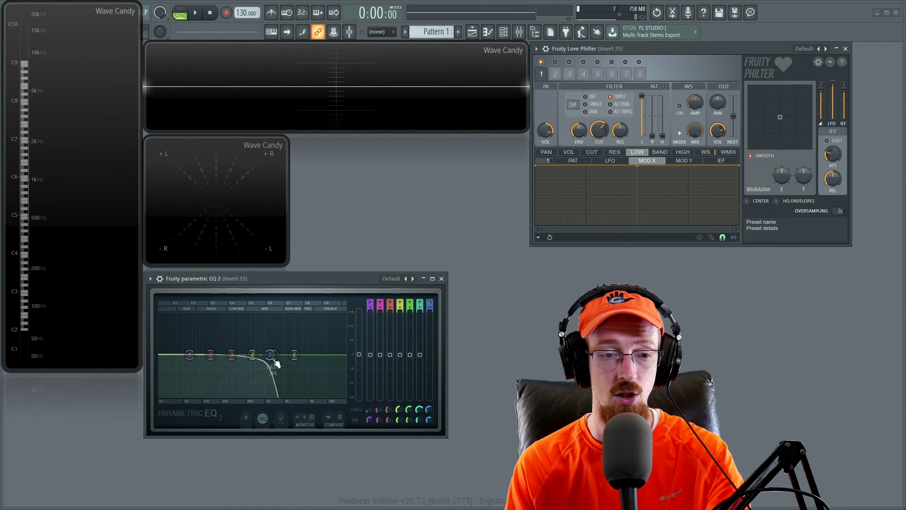
drag(275, 362, 312, 357)
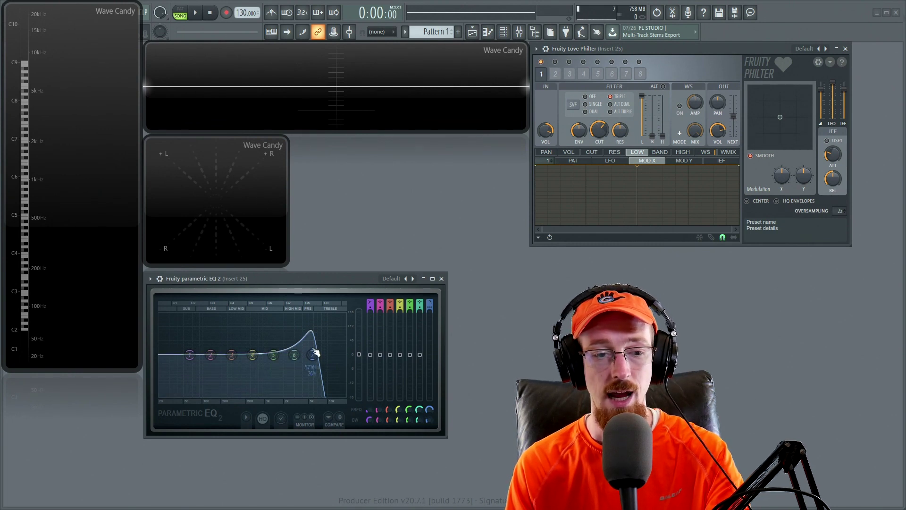
mouse_move(311, 354)
mouse_down()
mouse_move(322, 359)
mouse_move(197, 354)
mouse_move(322, 360)
mouse_up()
scroll(323, 360, down, 5)
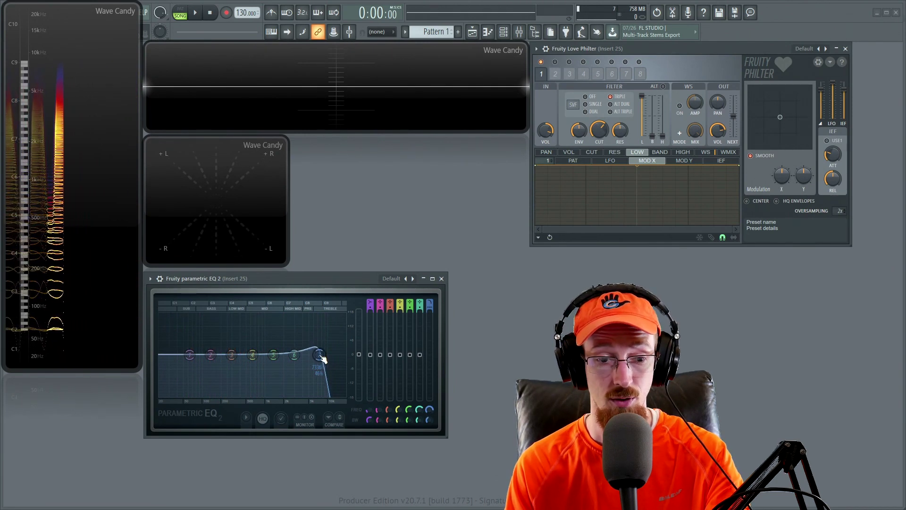
mouse_move(322, 360)
mouse_down()
mouse_move(223, 356)
mouse_move(307, 360)
mouse_up()
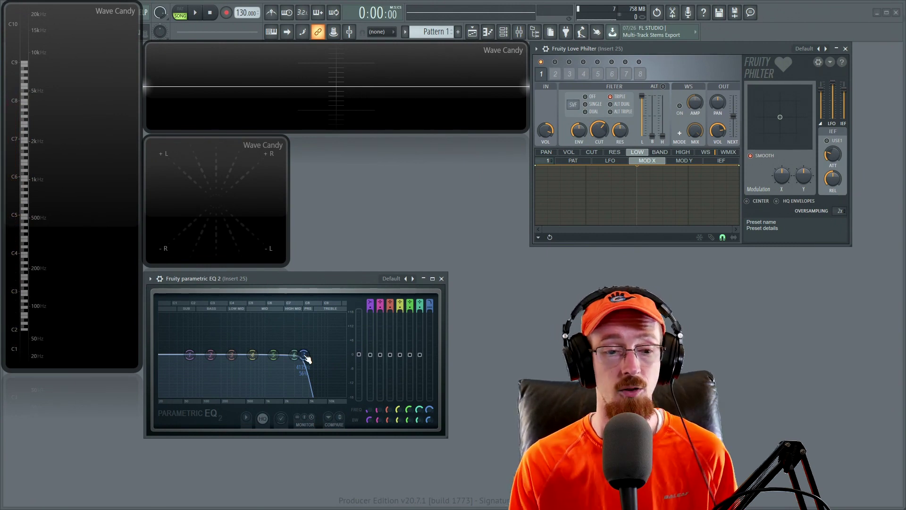
Alternate EQ band 7 between narrow and wide bandwidths near 7.4 kHz to compare resonance, and reset the equalizer to the Default preset.
mouse_move(307, 360)
mouse_down()
mouse_move(318, 360)
mouse_move(299, 359)
mouse_move(323, 360)
mouse_up()
scroll(304, 359, down, 2)
scroll(304, 359, down, 2)
scroll(322, 360, down, 3)
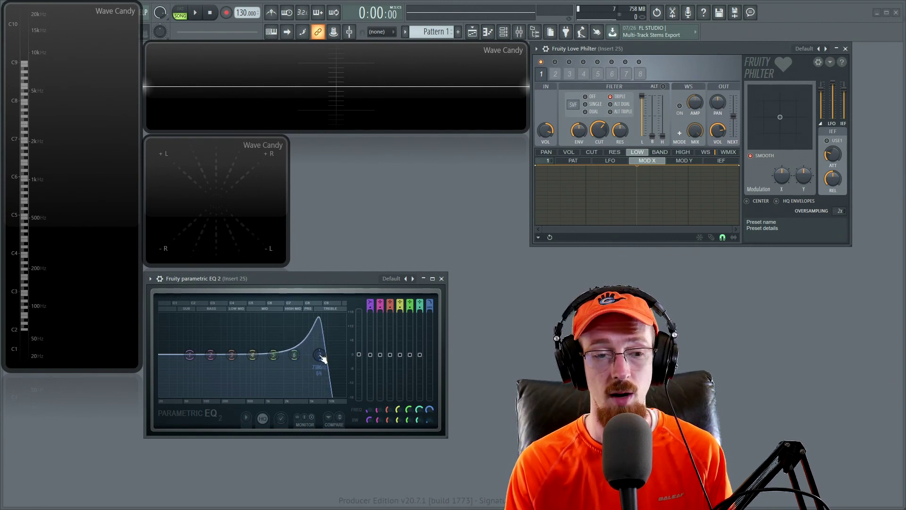
scroll(323, 359, up, 5)
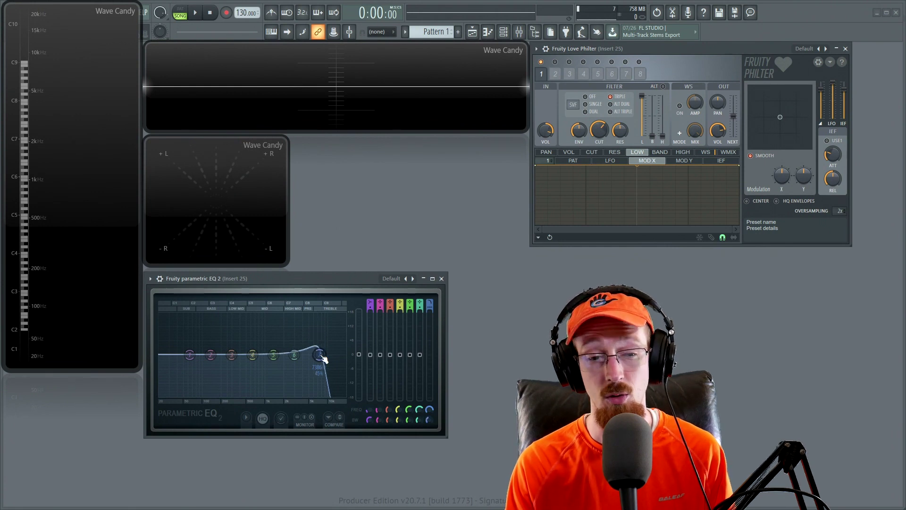
mouse_move(324, 360)
mouse_down()
mouse_move(312, 359)
mouse_move(324, 359)
mouse_up()
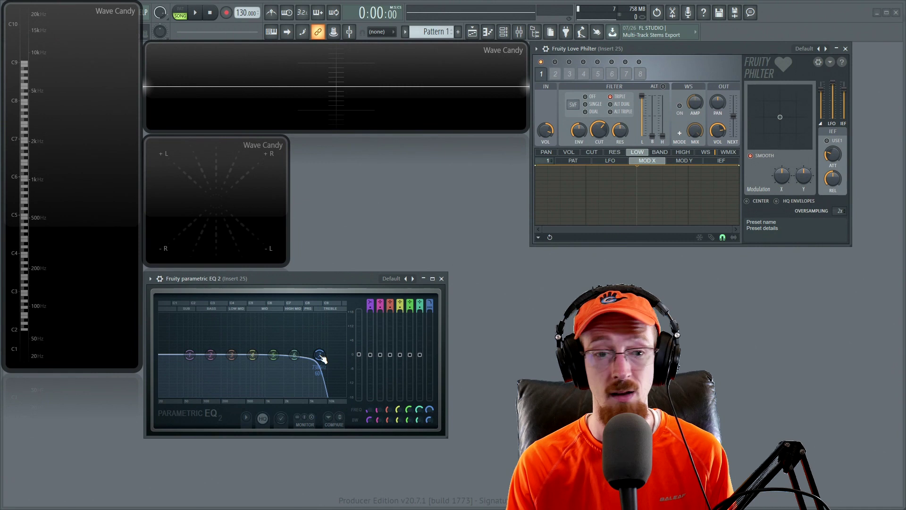
scroll(322, 360, down, 7)
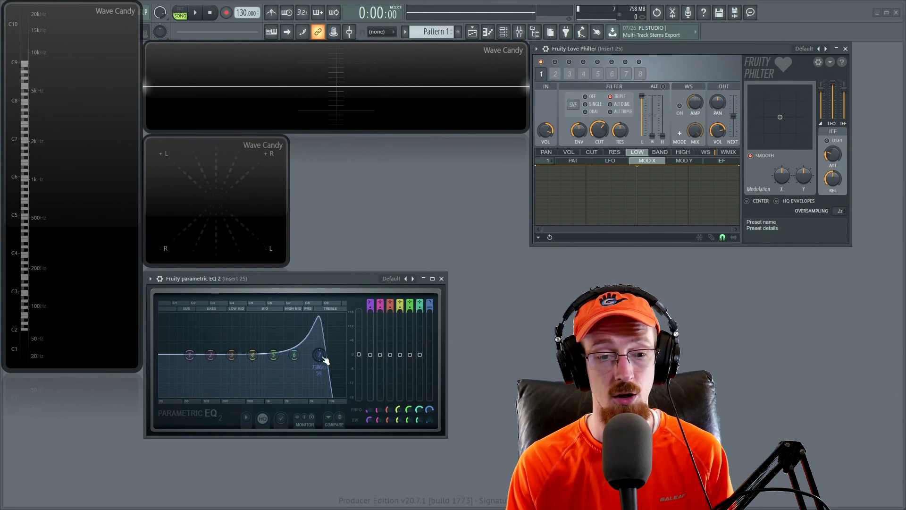
scroll(328, 358, down, 1)
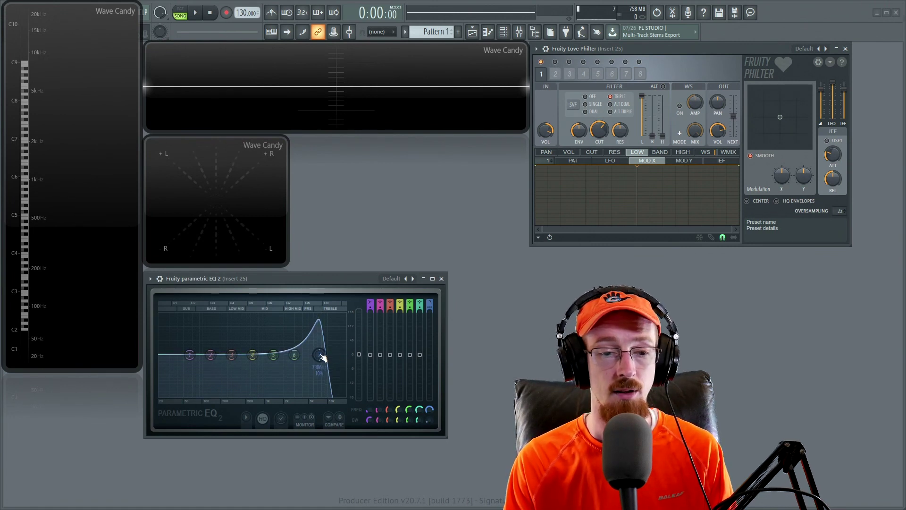
drag(317, 354, 321, 354)
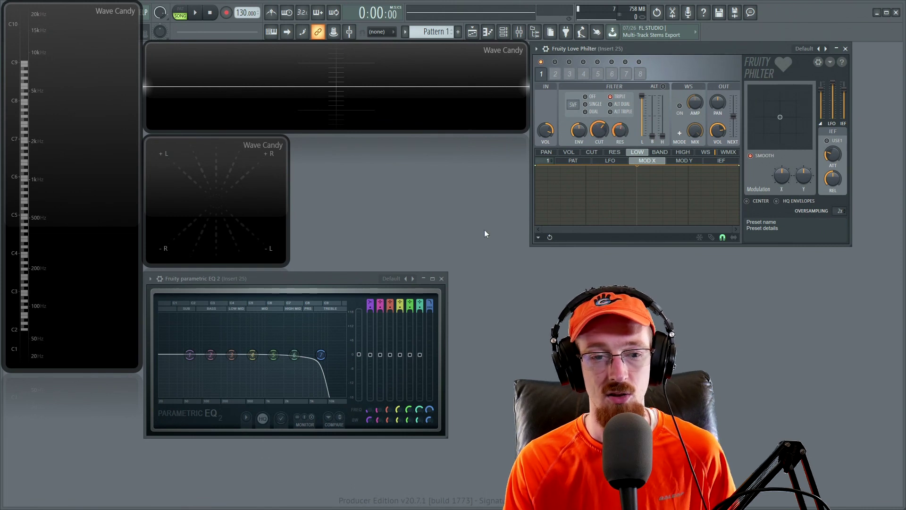
click(408, 277)
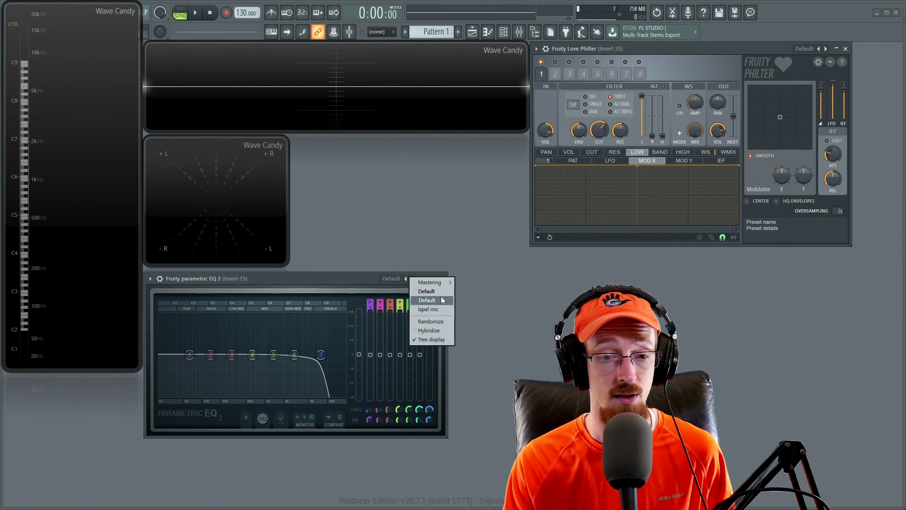
click(426, 300)
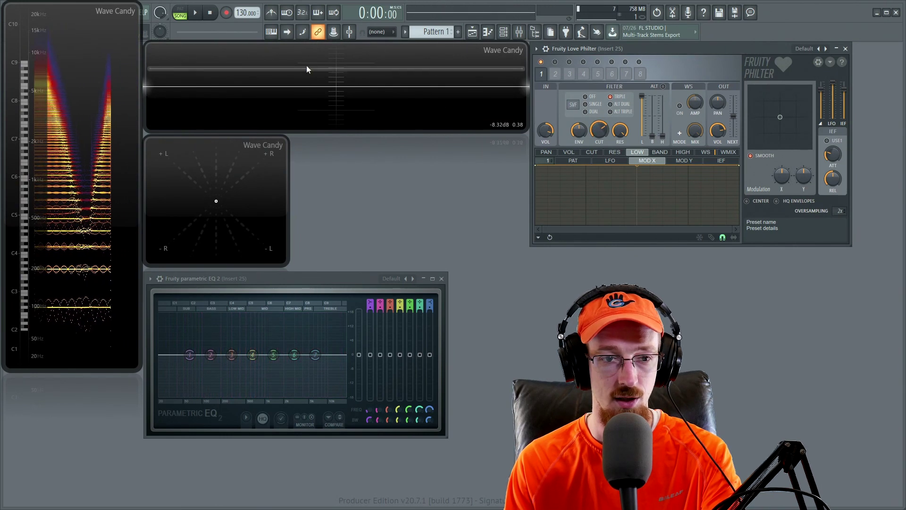
Audition filter 1's low output with resonance at minimum, and switch to the band output at about half level with low at zero.
drag(615, 137, 603, 117)
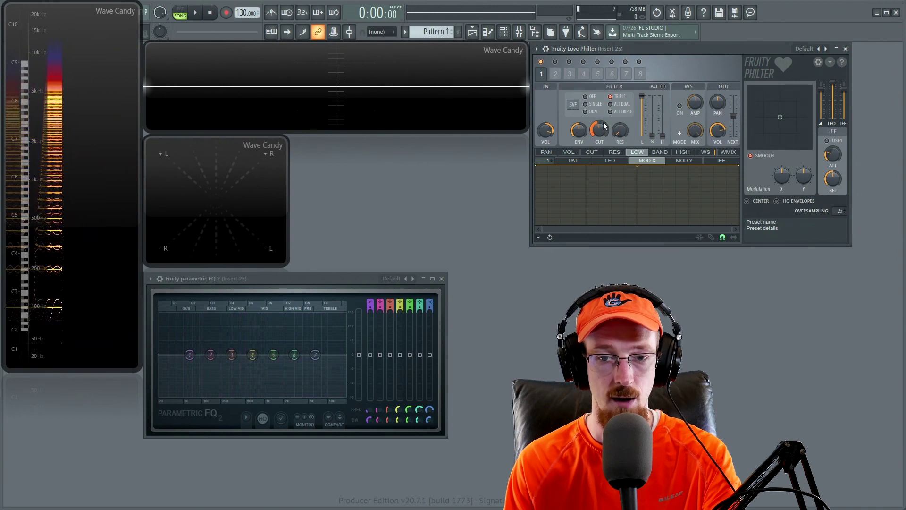
drag(653, 136, 653, 101)
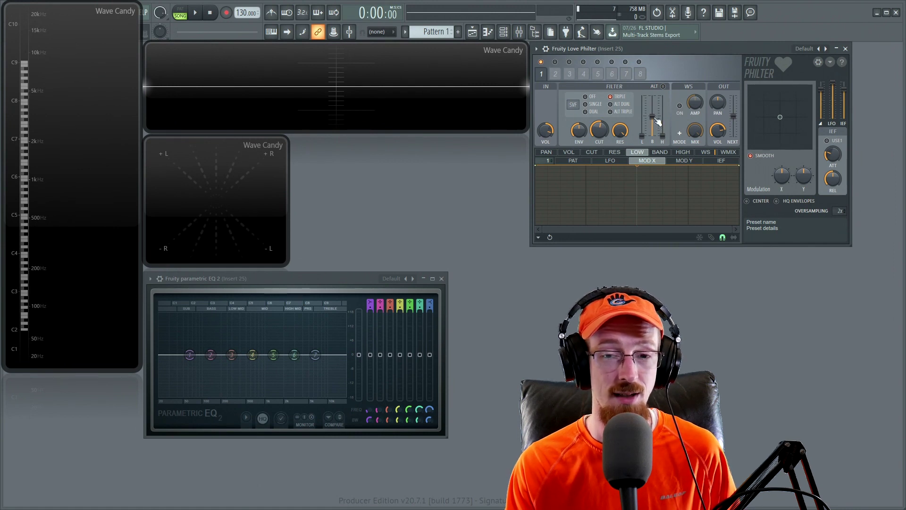
drag(652, 130, 663, 151)
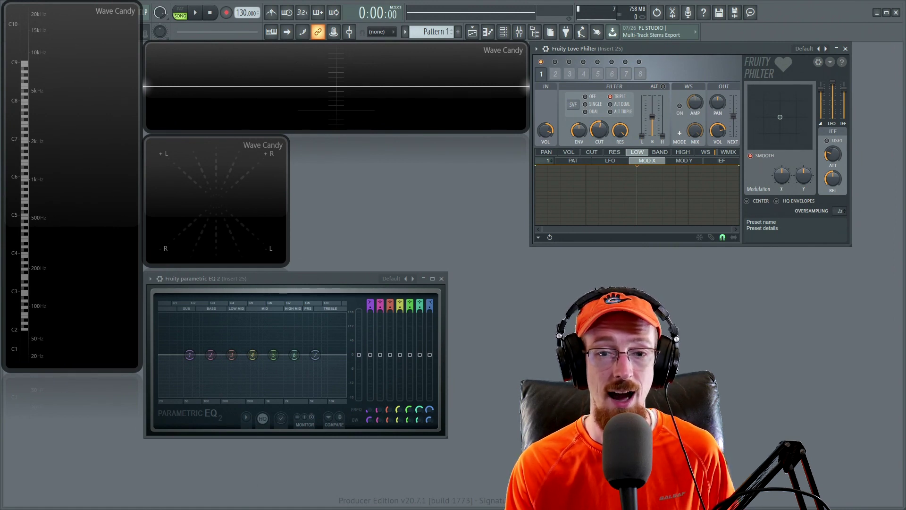
Set EQ band 7 to low pass and EQ band 1 to high pass to illustrate a band-pass curve.
right_click(316, 355)
mouse_move(335, 388)
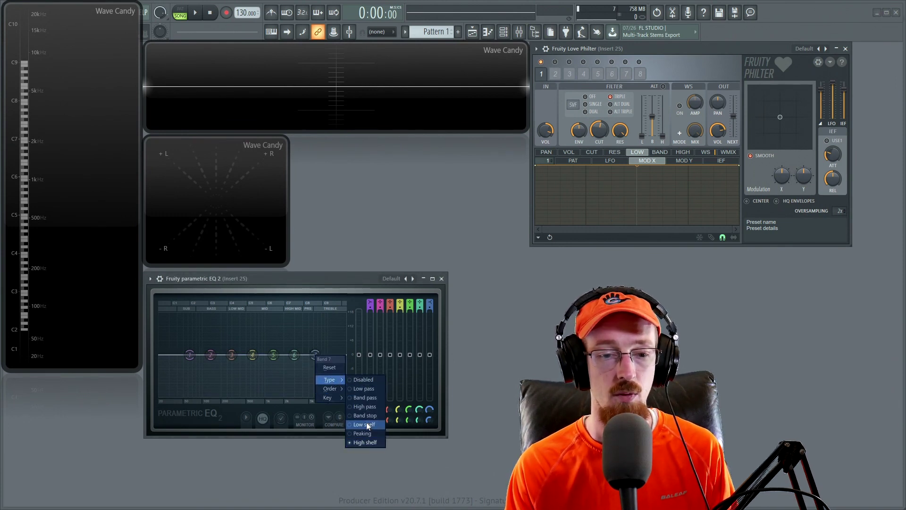
click(372, 391)
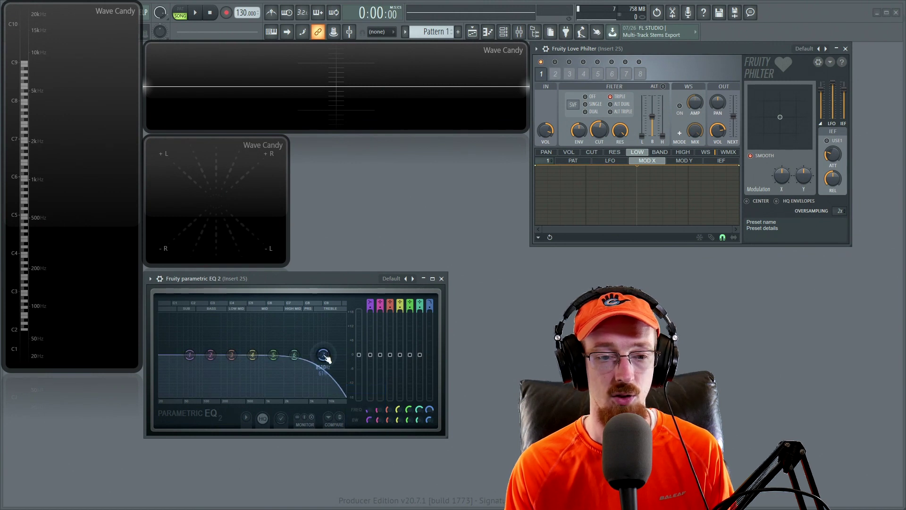
right_click(189, 355)
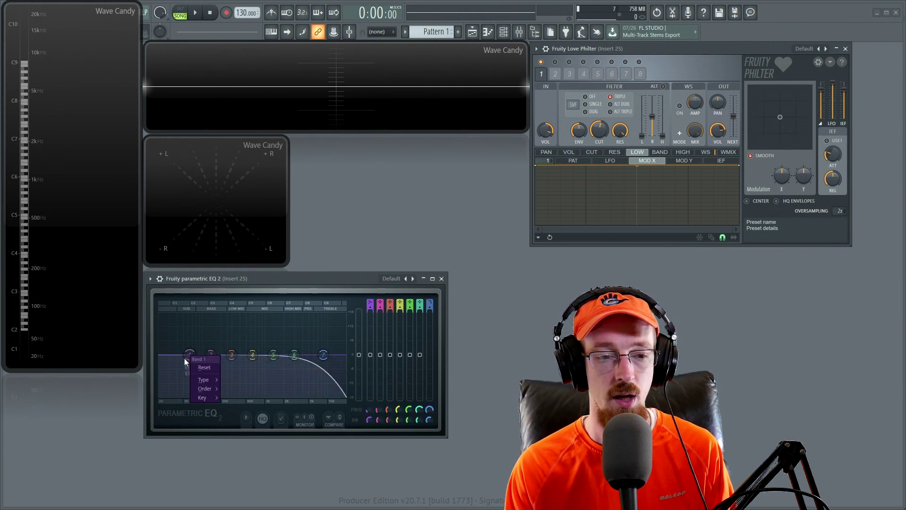
mouse_move(203, 380)
click(250, 400)
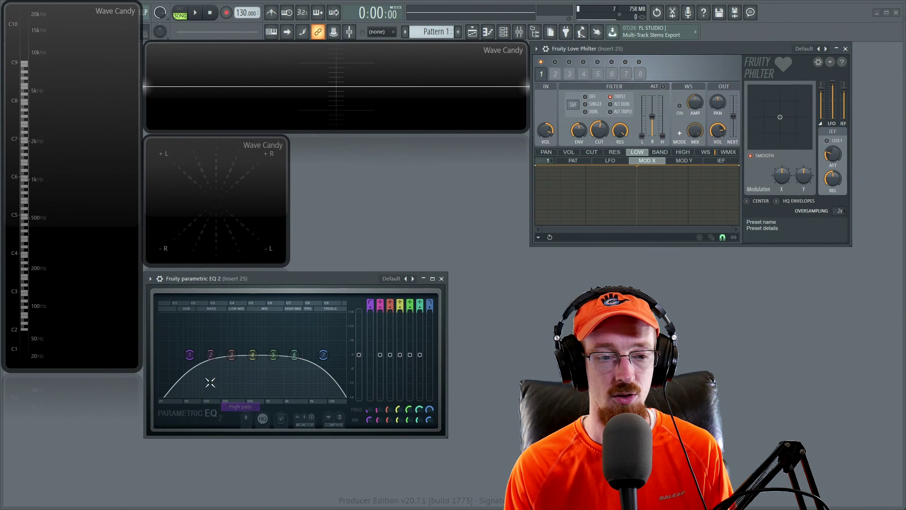
Narrow the pass band by moving the high and low cutoffs, try a resonant peak on band 7, and reset the equalizer to Default.
drag(311, 356, 314, 393)
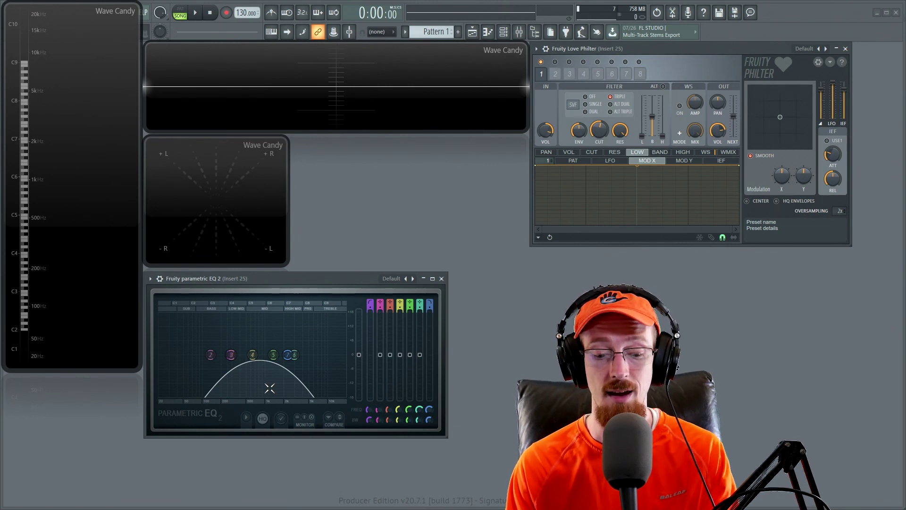
drag(287, 360, 321, 355)
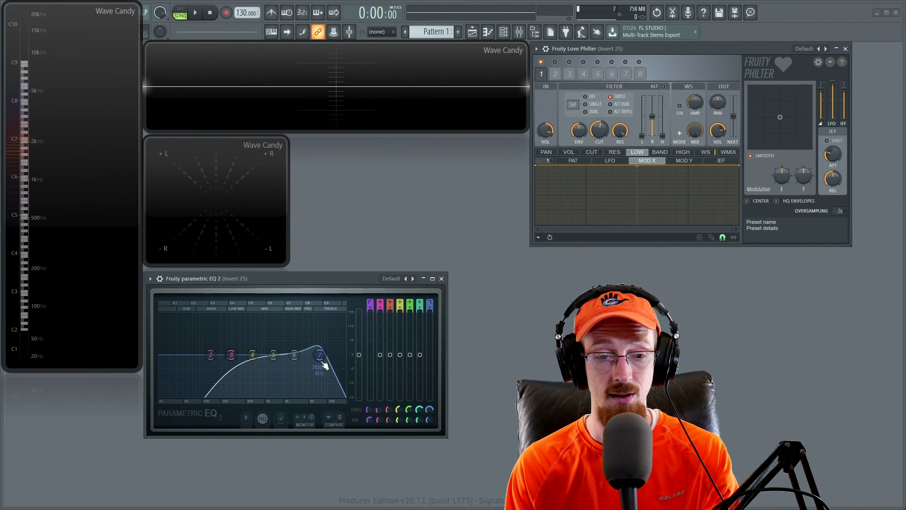
mouse_move(323, 364)
mouse_down()
mouse_move(259, 354)
mouse_move(329, 355)
mouse_up()
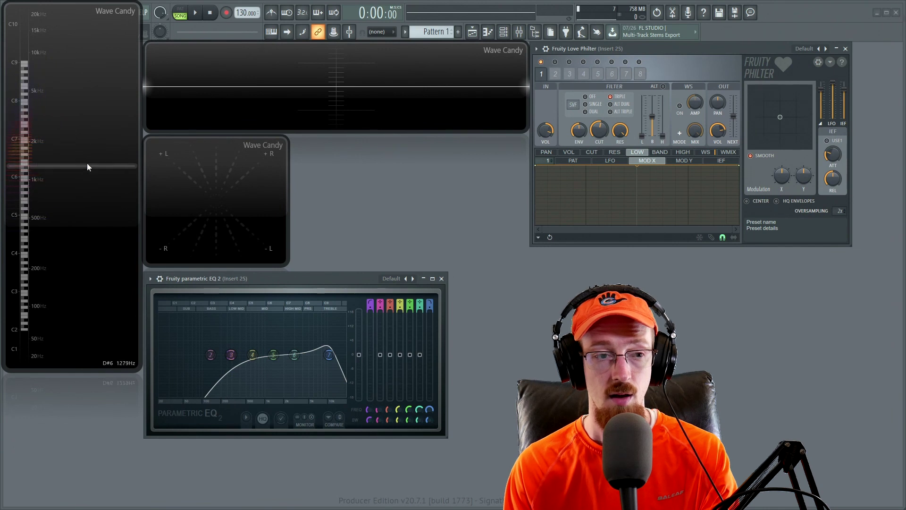
click(416, 279)
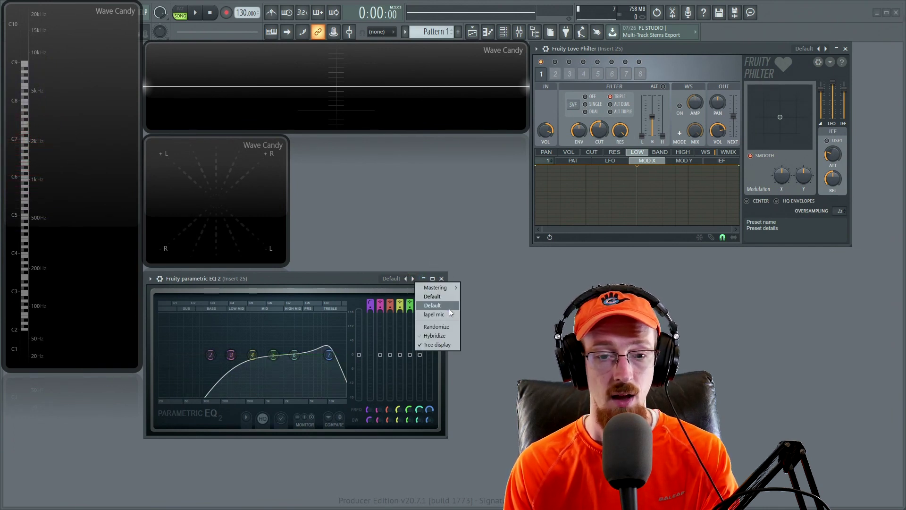
click(444, 305)
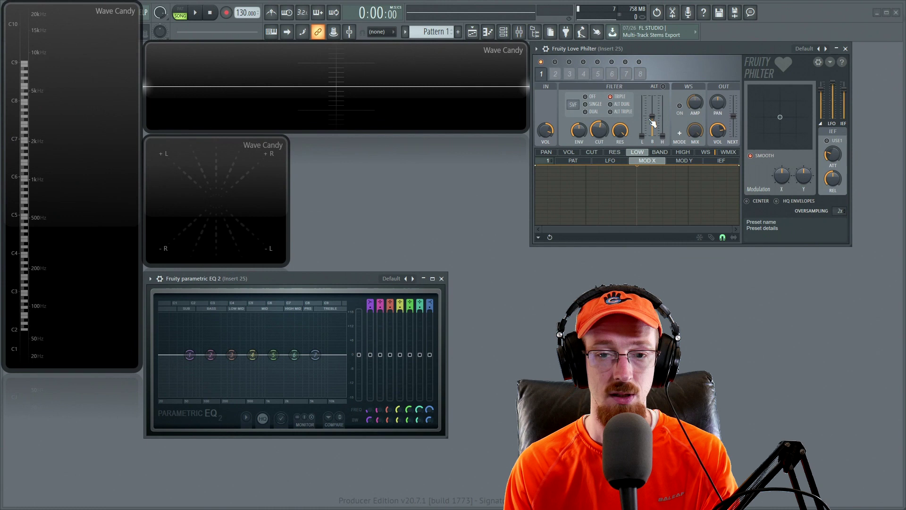
Examine filter 1's available filter types and keep the state variable filter.
mouse_move(663, 136)
mouse_down()
mouse_move(662, 101)
mouse_move(663, 136)
mouse_up()
click(576, 103)
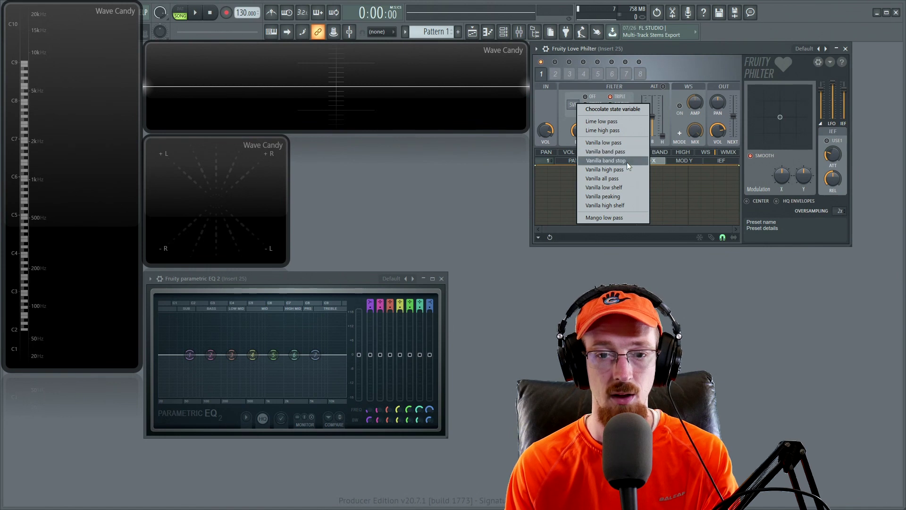
click(573, 93)
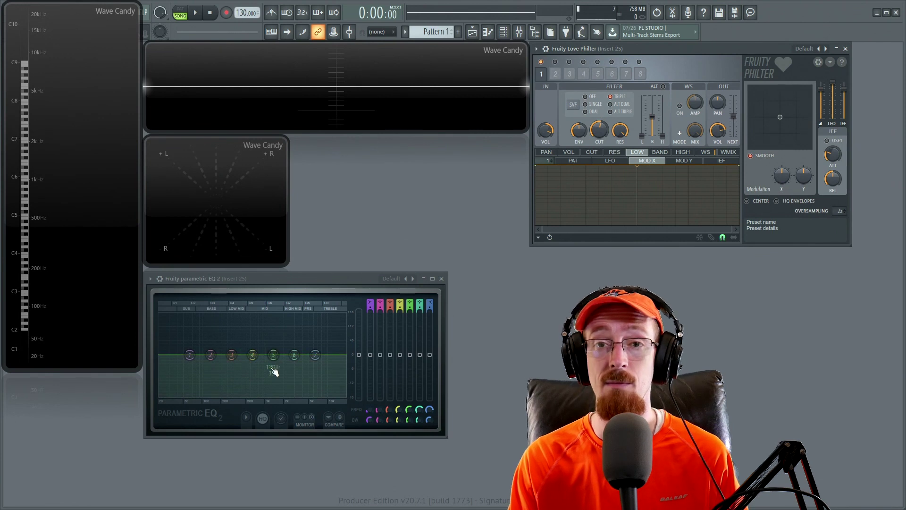
Audition filter 1's band output with resonance at minimum while sweeping the cutoff, and compare it with resonance raised high.
drag(619, 130, 620, 144)
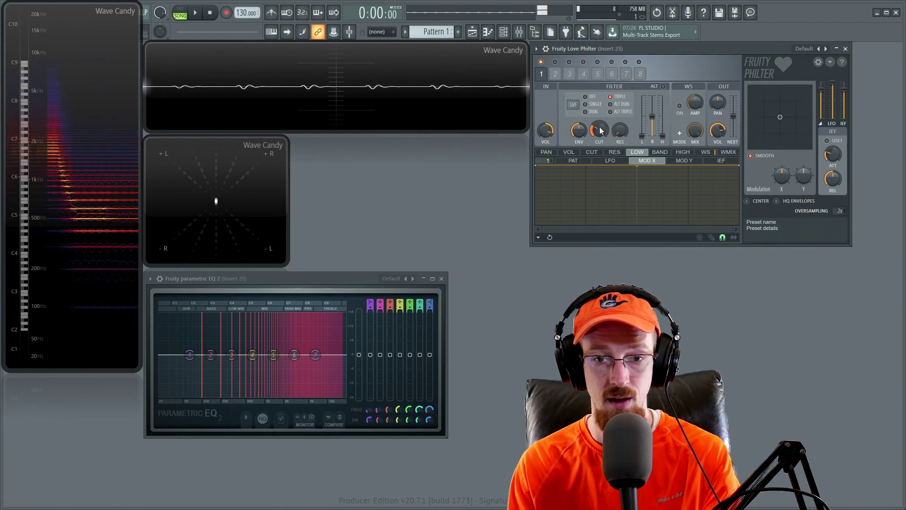
drag(620, 135, 621, 125)
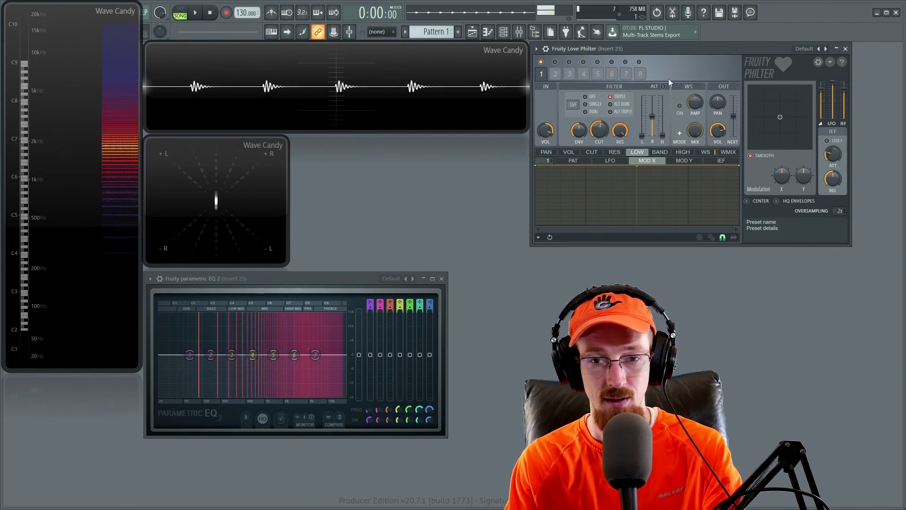
mouse_move(622, 131)
mouse_down()
mouse_move(622, 182)
mouse_move(622, 131)
mouse_up()
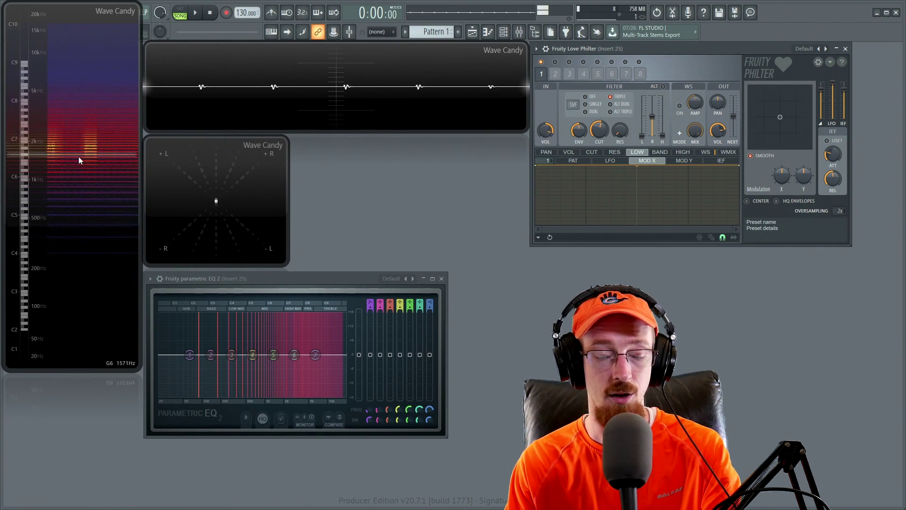
mouse_move(620, 132)
mouse_down()
mouse_move(620, 124)
mouse_move(620, 146)
mouse_move(620, 123)
mouse_up()
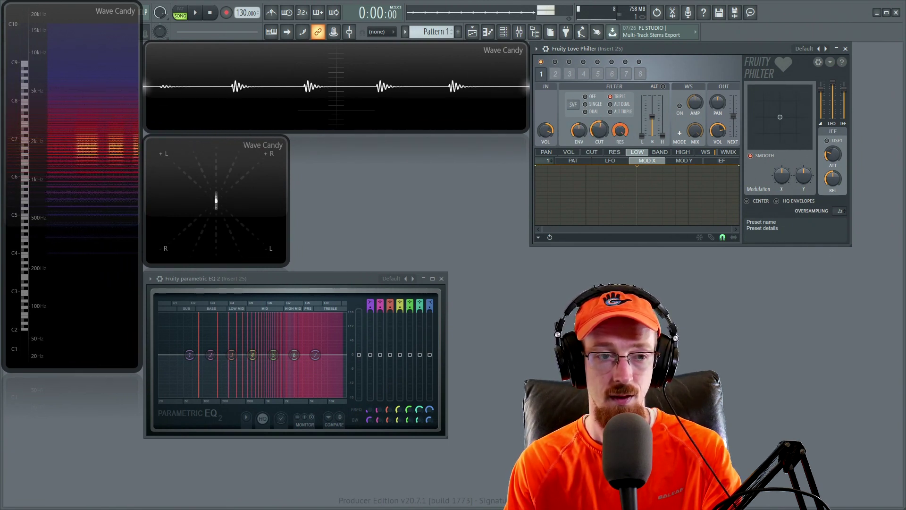
Compare filter 1's sound with the Alt option on and off while lowering the resonance, and leave Alt off.
click(663, 87)
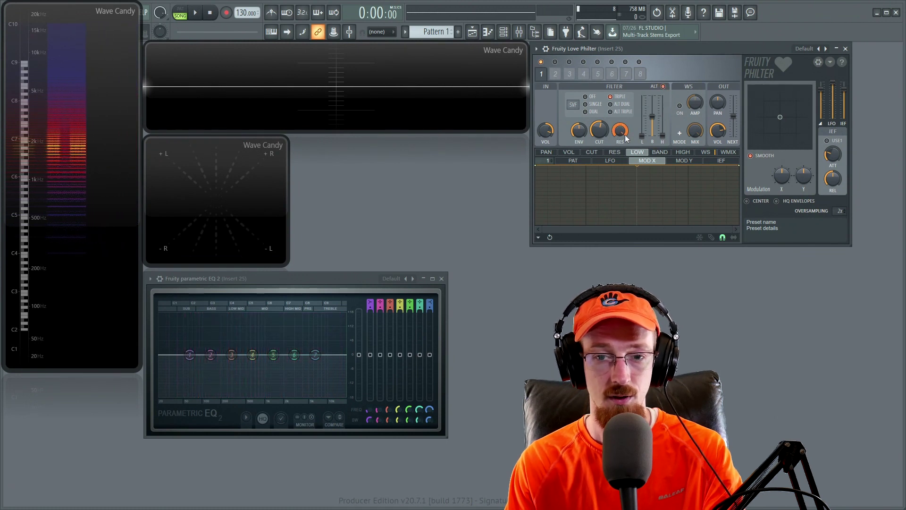
drag(622, 135, 613, 134)
click(661, 88)
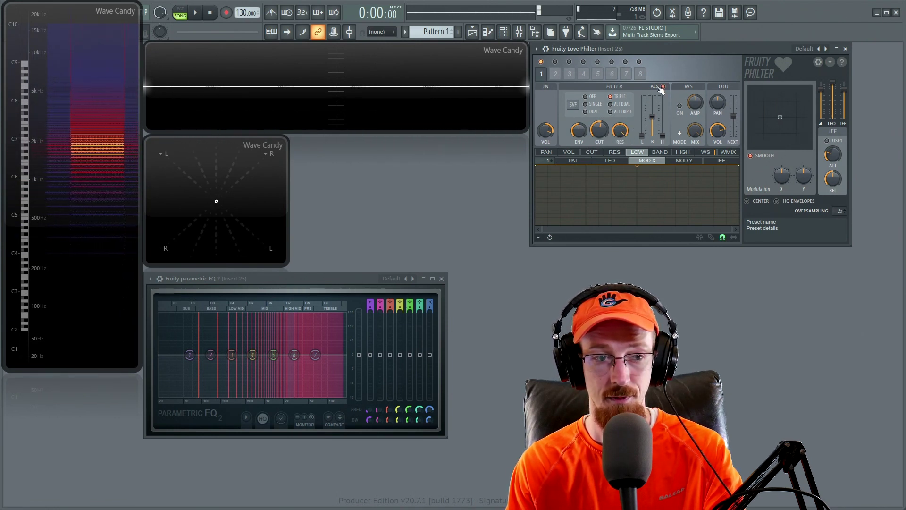
click(662, 88)
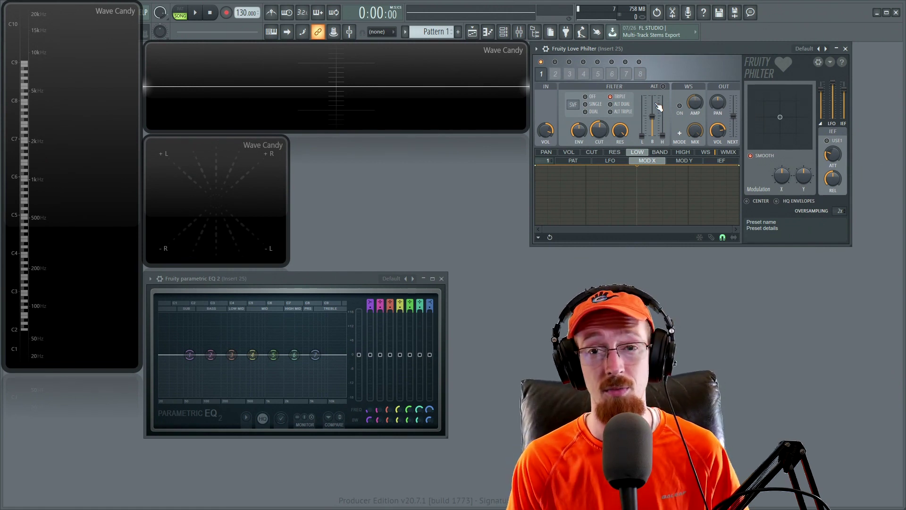
Examine the Lime, Vanilla and Mango filter types offered for filter 1 and keep the current type in Triple mode.
click(574, 104)
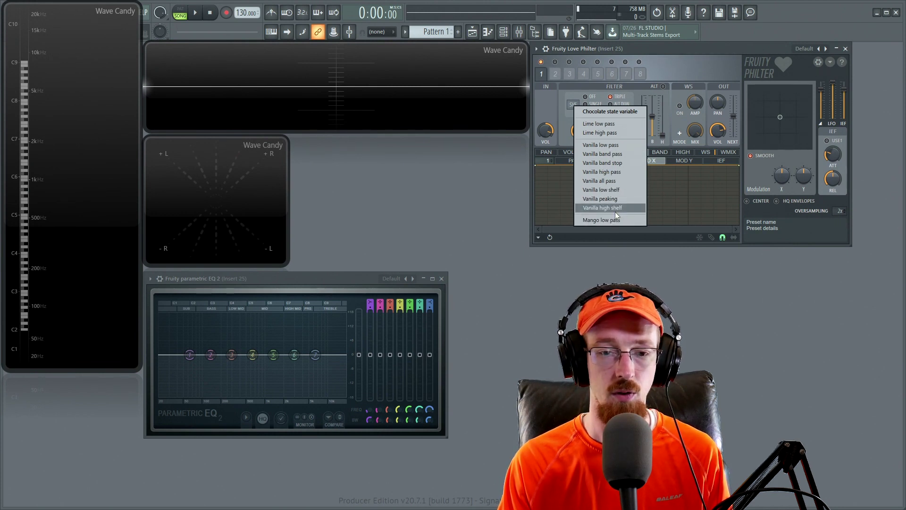
click(668, 111)
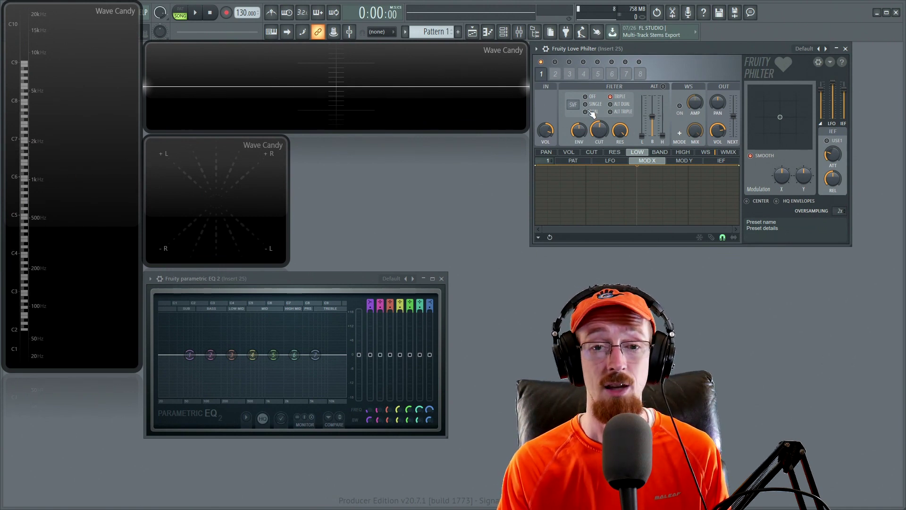
click(621, 96)
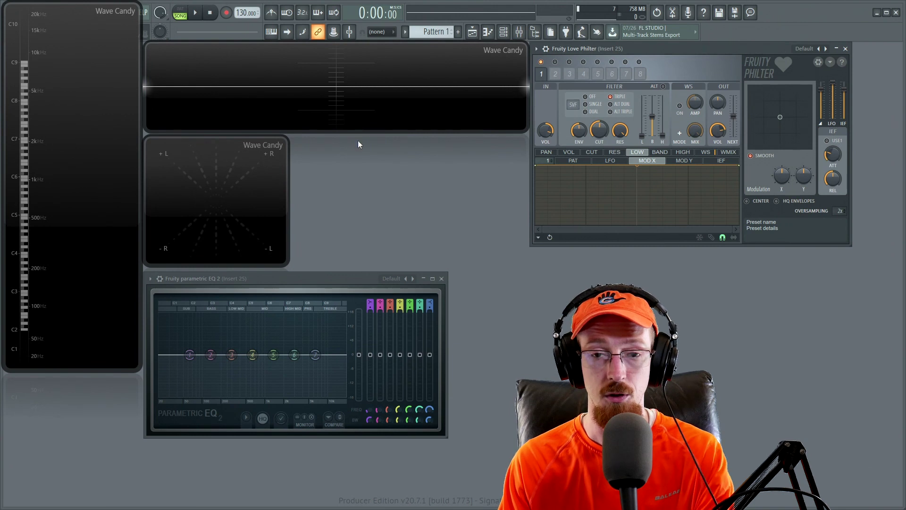
Switch filter 1 to Lime low pass and sweep the cutoff upward while the sound plays.
key(space)
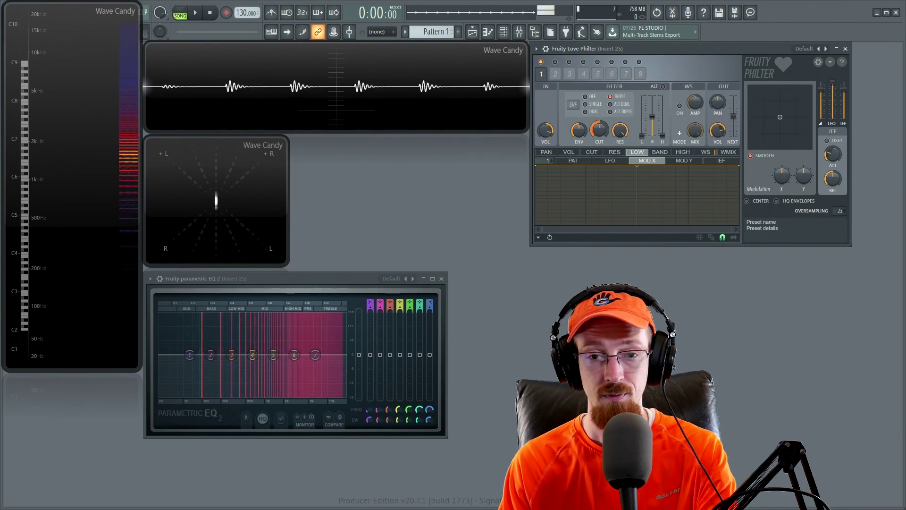
click(577, 106)
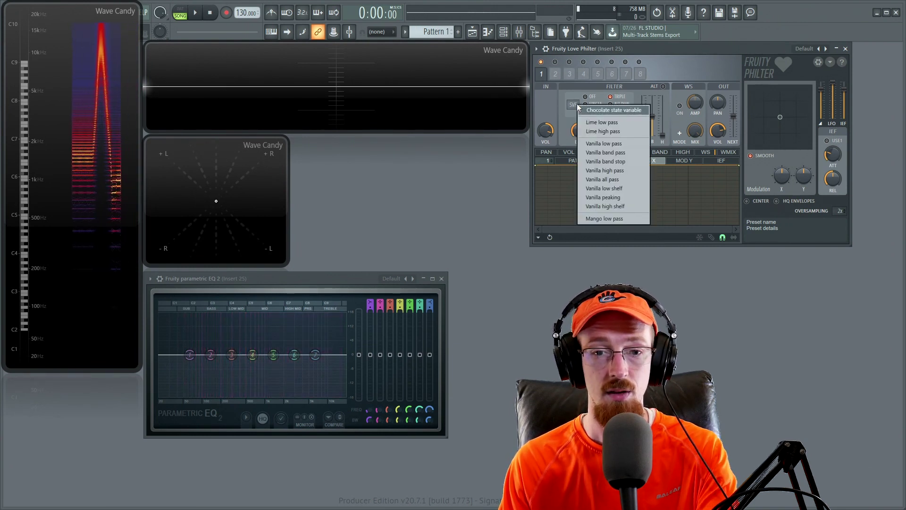
click(607, 123)
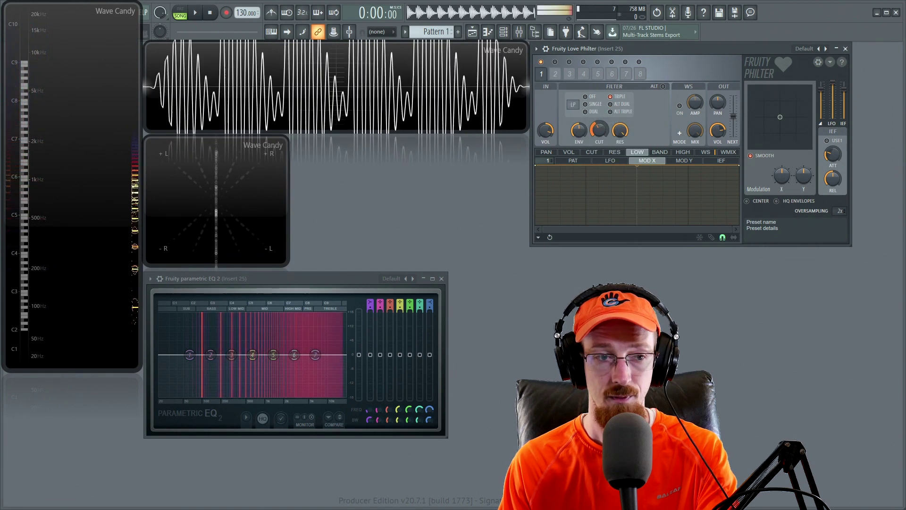
drag(599, 130, 599, 112)
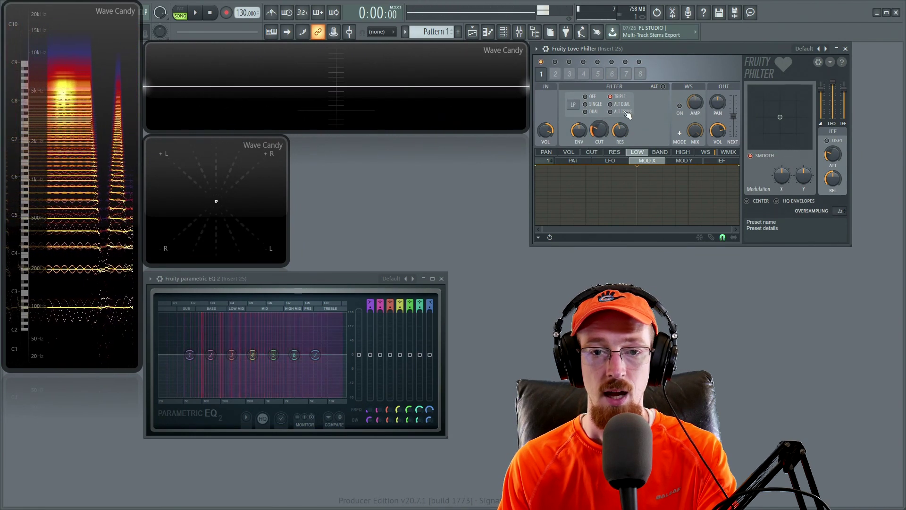
Compare Lime low pass in Single and Triple modes with resonance at minimum and raised, sweeping the cutoff, and finish in Single mode.
click(585, 104)
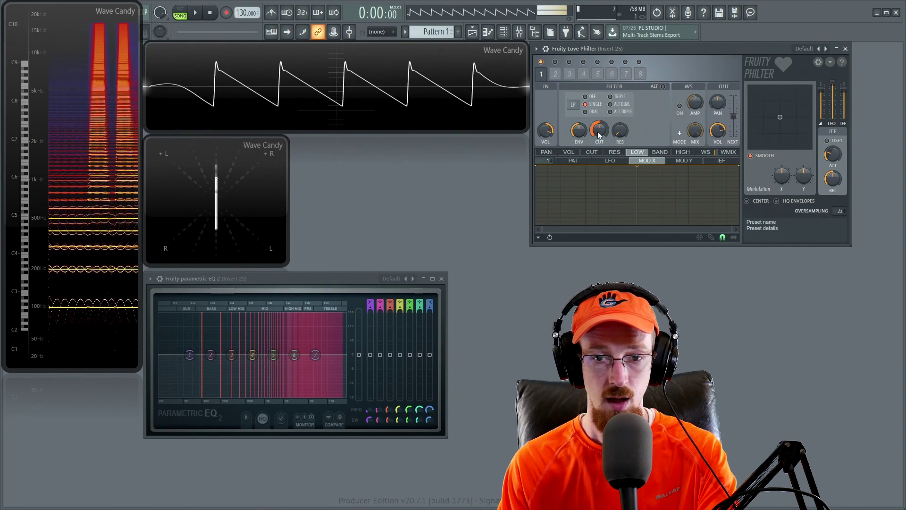
click(616, 97)
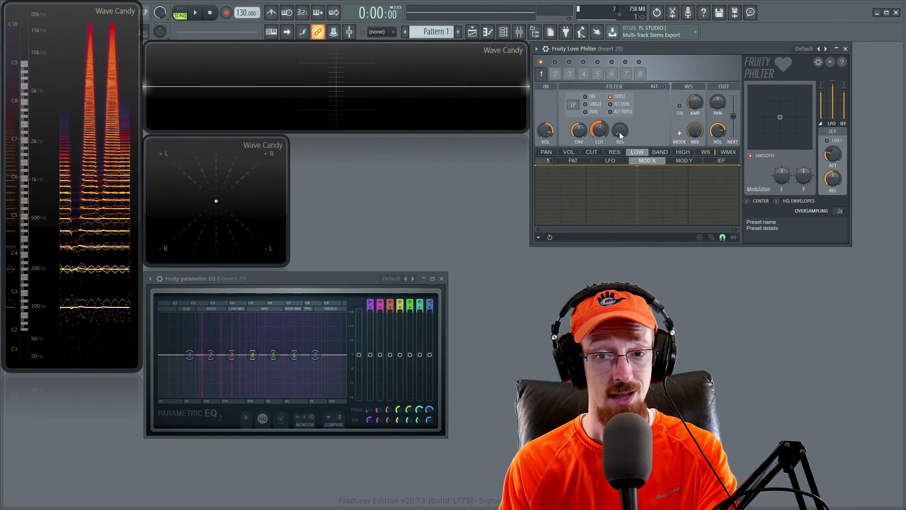
drag(617, 134, 623, 131)
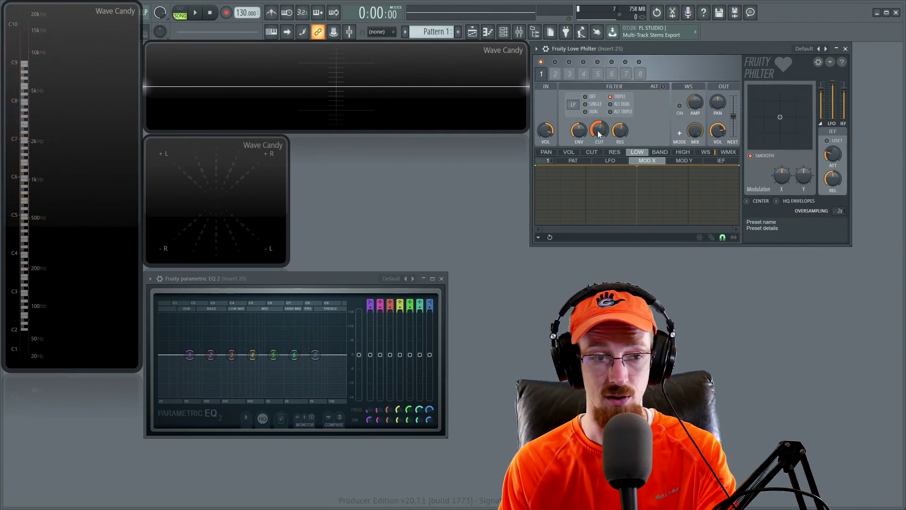
drag(598, 134, 598, 113)
click(596, 104)
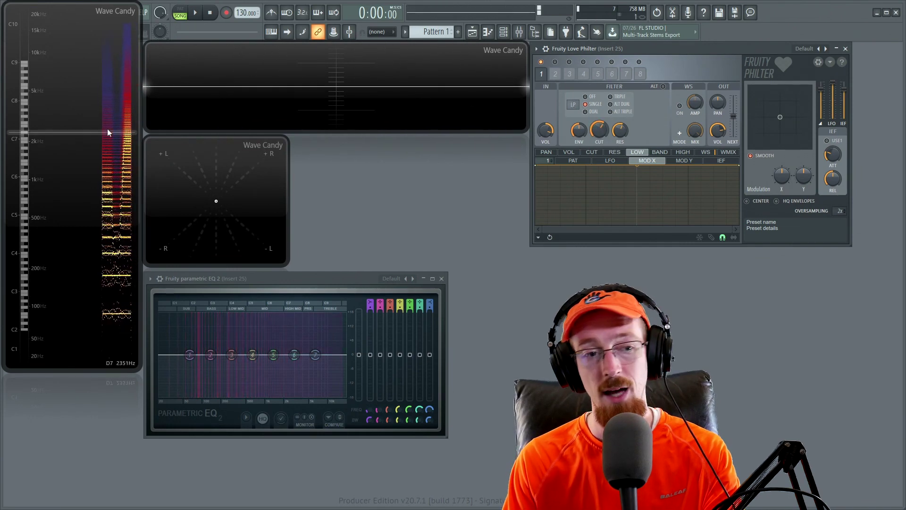
Switch filter 1 to Lime high pass and sweep its cutoff in Single mode.
click(573, 105)
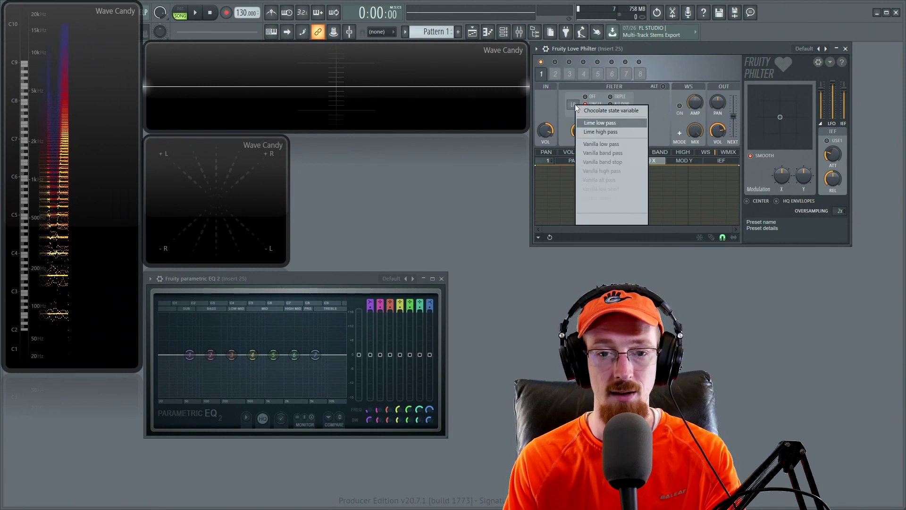
click(609, 132)
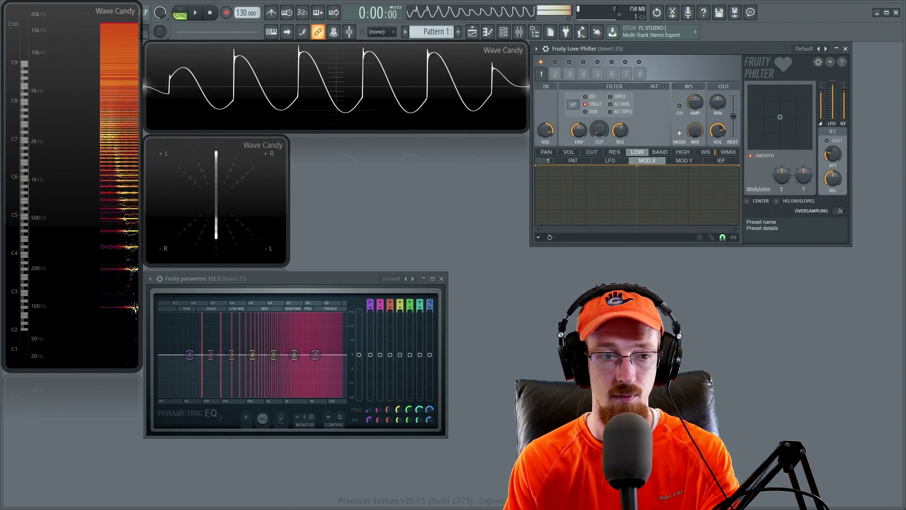
drag(600, 130, 599, 118)
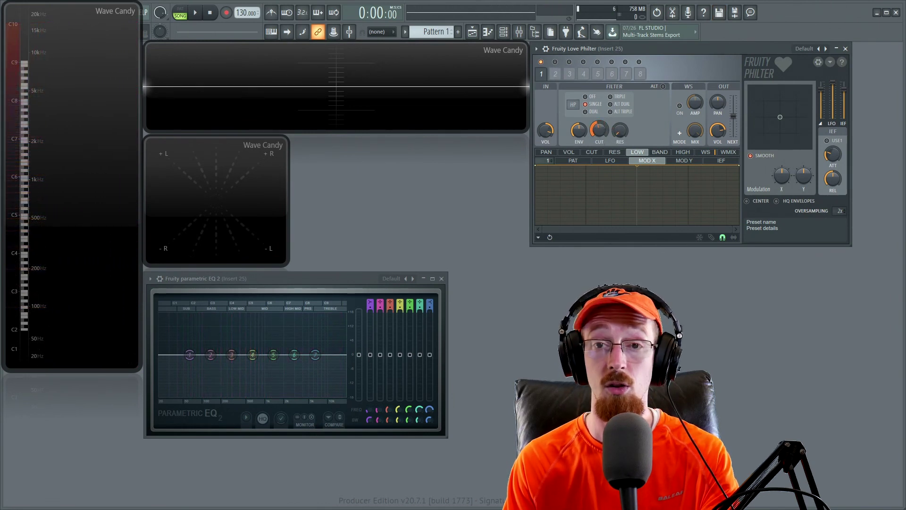
Audition Lime high pass in Triple mode with raised resonance and in Alt Dual mode, sweep the cutoff and return to Single.
click(616, 98)
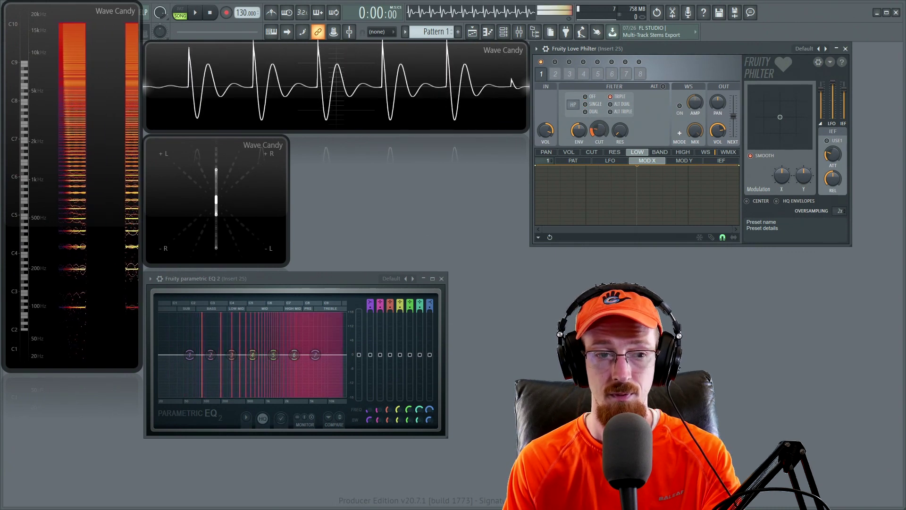
drag(620, 130, 619, 109)
click(610, 104)
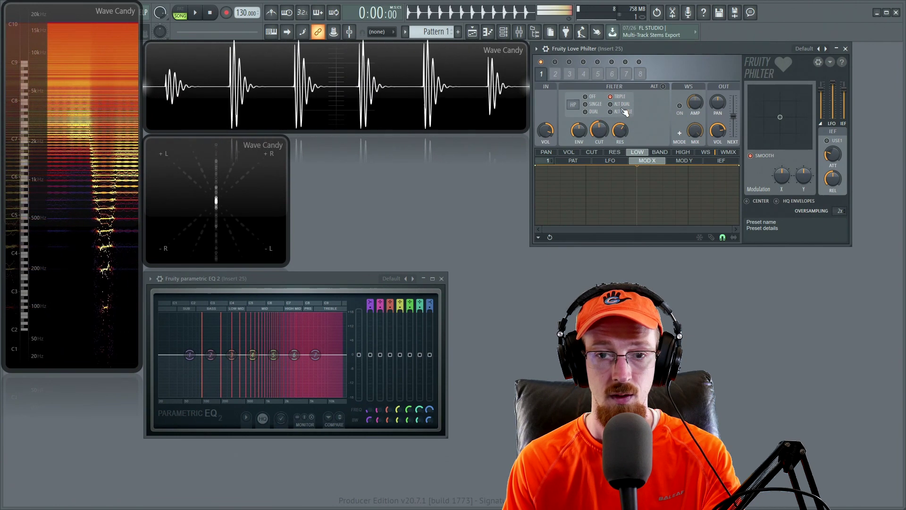
click(596, 104)
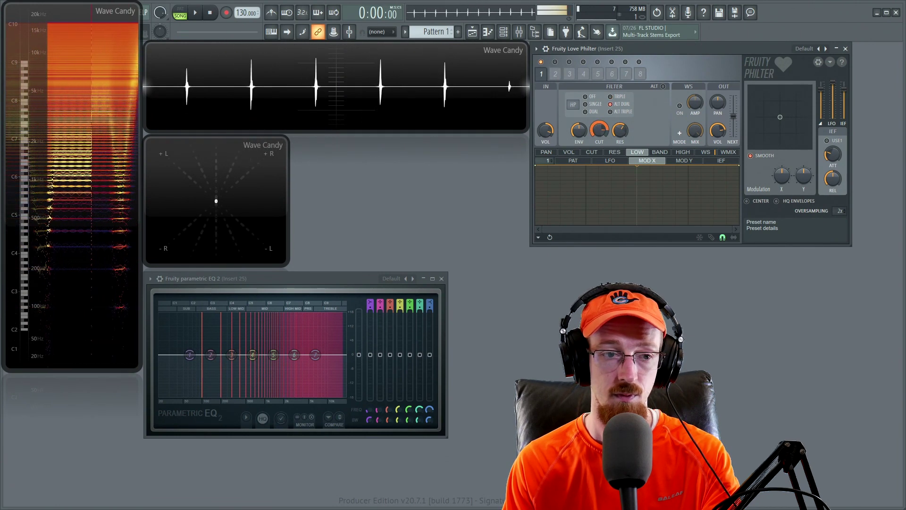
mouse_move(598, 129)
mouse_down()
mouse_move(598, 113)
mouse_move(598, 129)
mouse_up()
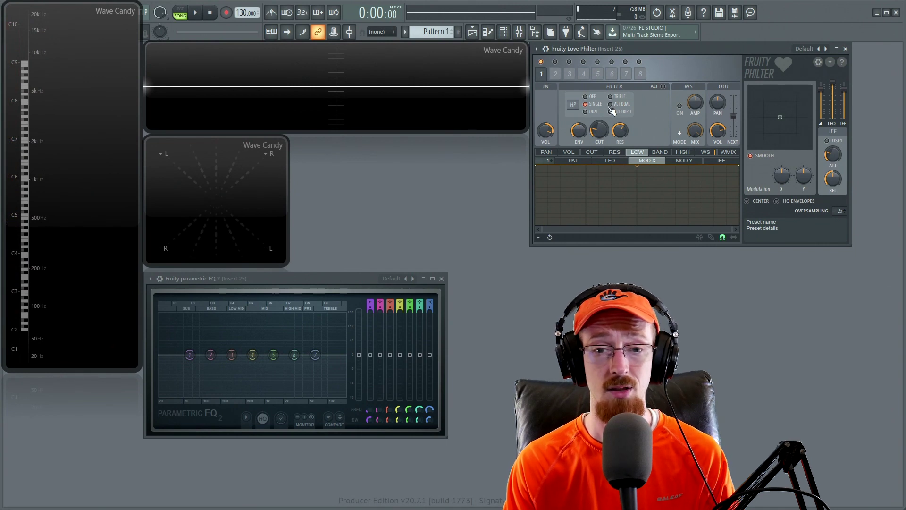
click(578, 103)
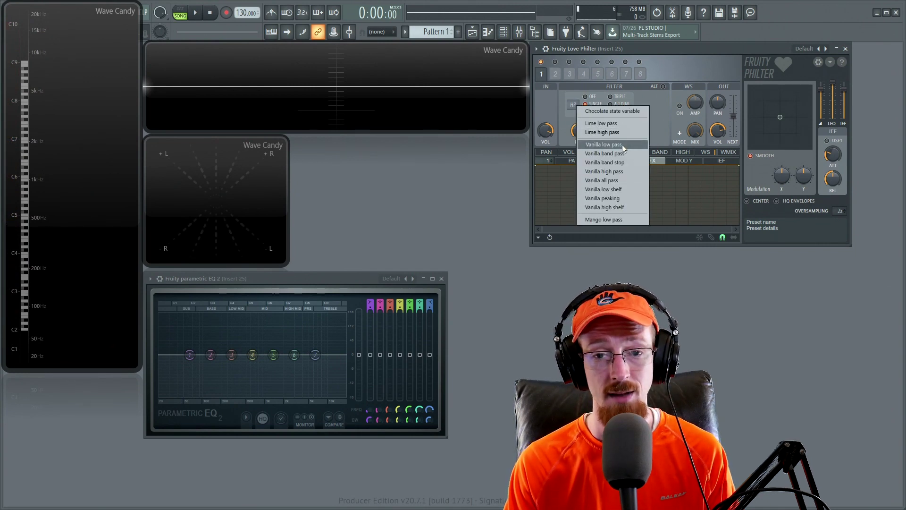
click(550, 123)
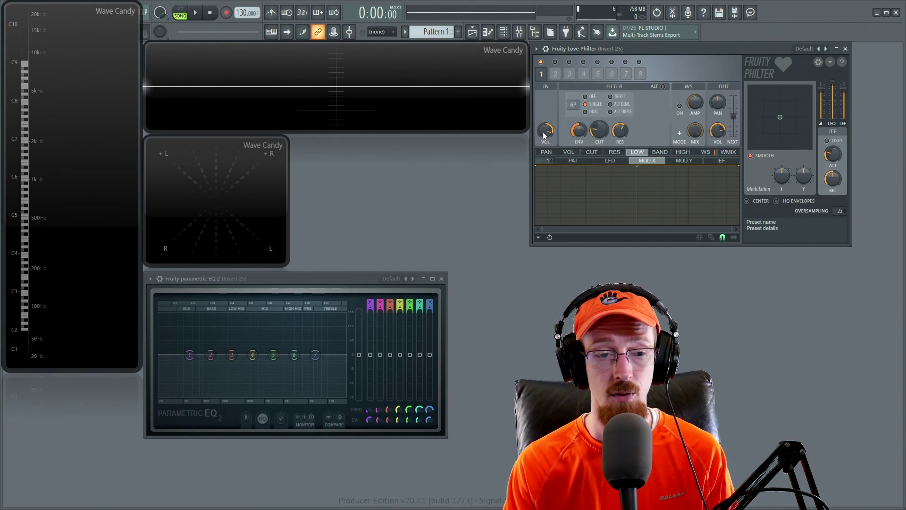
Set EQ band 1 to high pass and sweep its cutoff through the low frequencies while the sound plays.
right_click(190, 355)
mouse_move(211, 380)
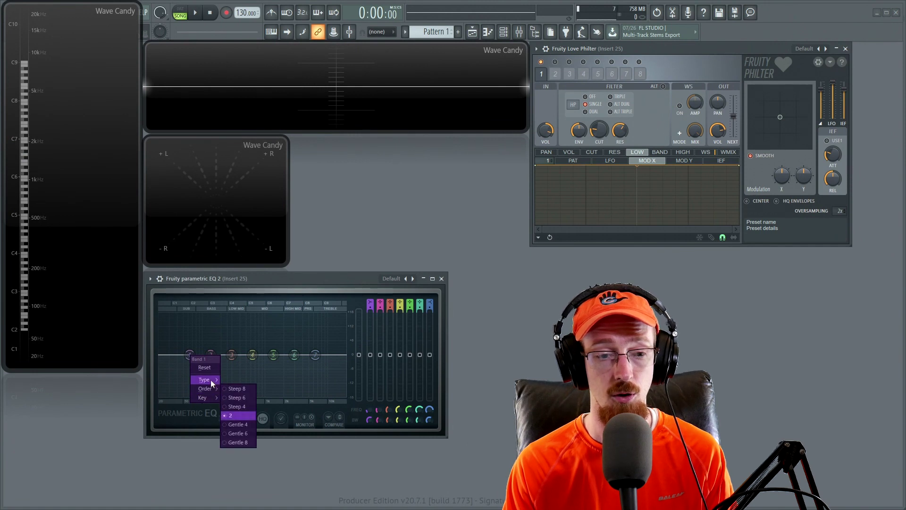
click(235, 404)
drag(190, 354, 209, 355)
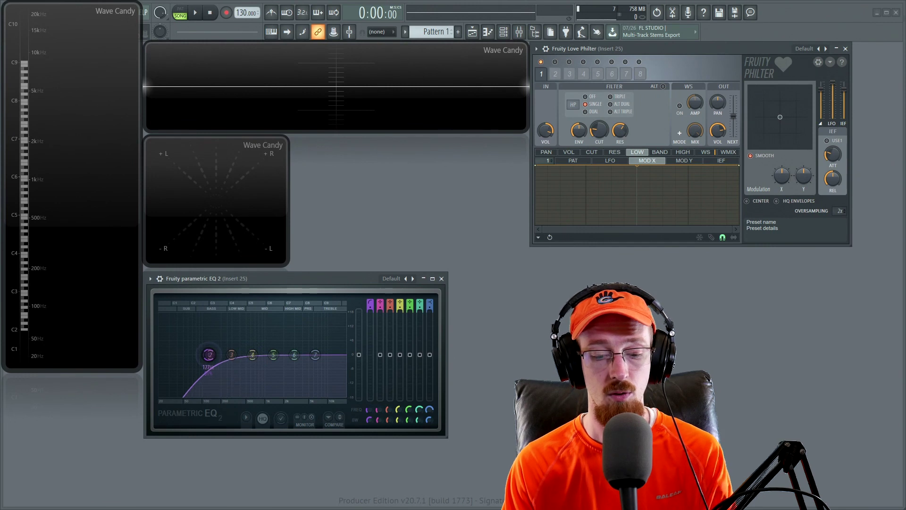
key(space)
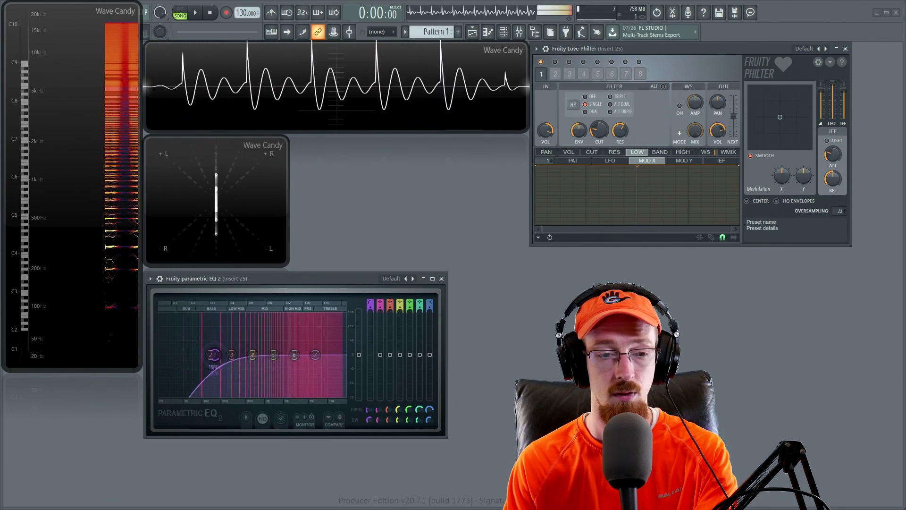
drag(209, 354, 192, 357)
key(space)
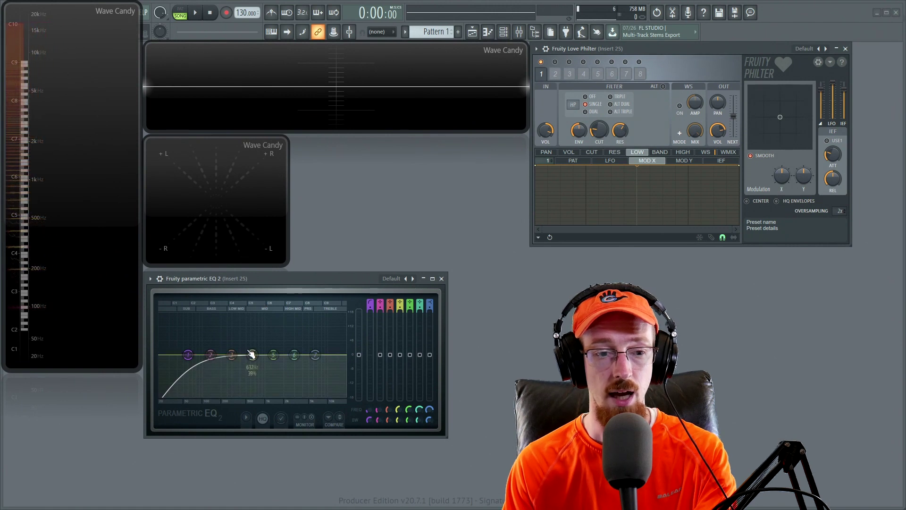
Review EQ band 1's filter types and reset the equalizer to the Default preset.
right_click(188, 355)
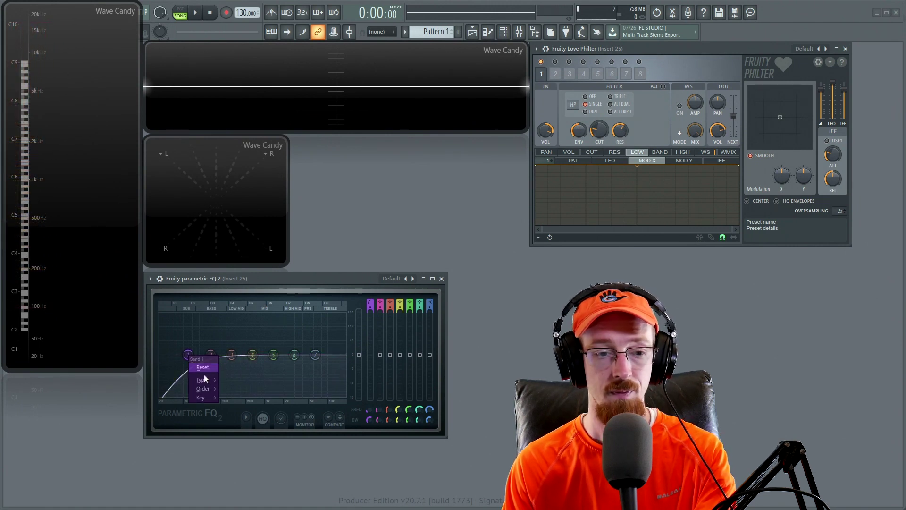
mouse_move(207, 391)
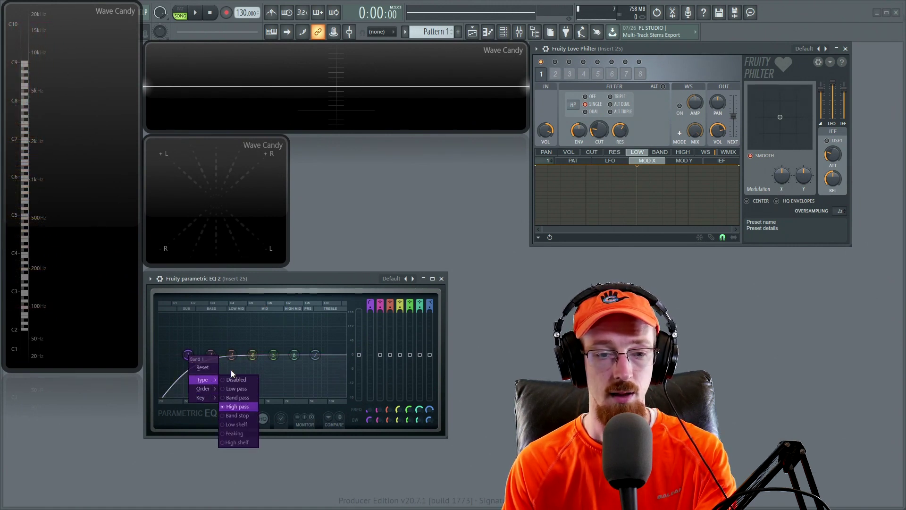
click(406, 279)
click(425, 298)
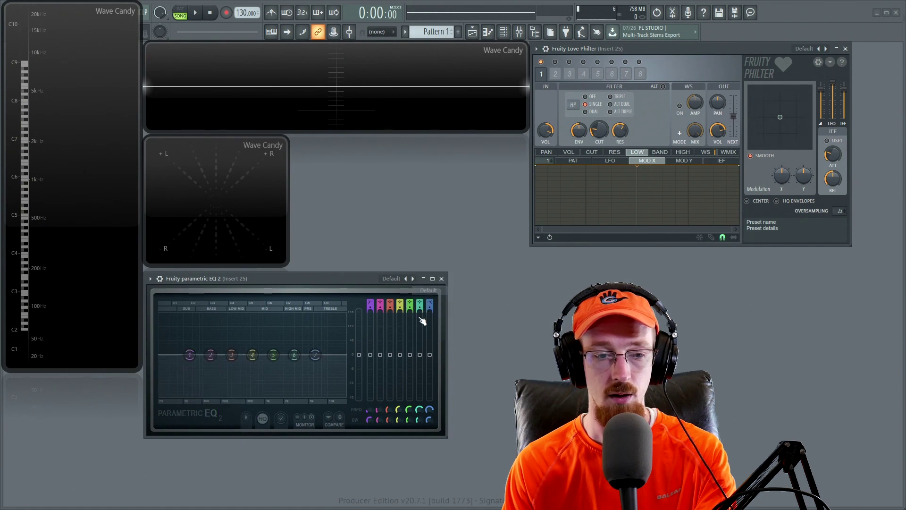
Switch filter 1 to Vanilla low pass and sweep its cutoff while the sound plays.
click(572, 105)
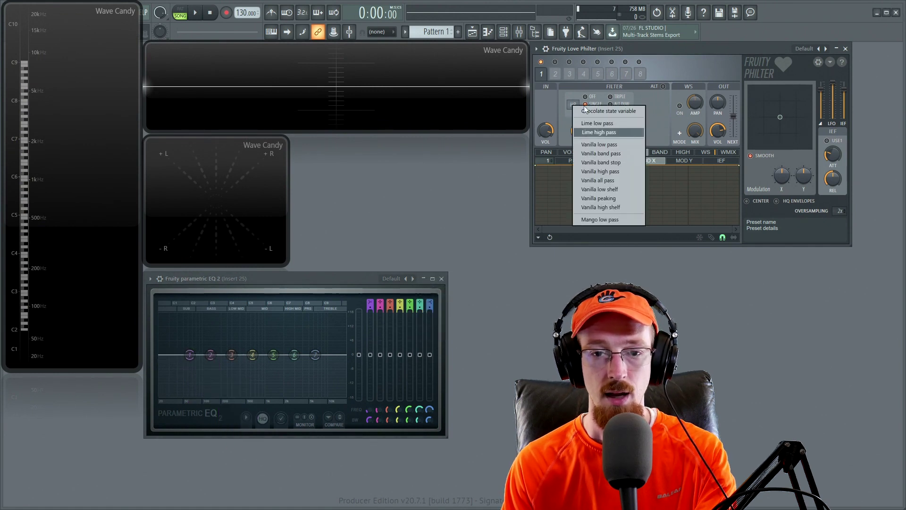
click(603, 144)
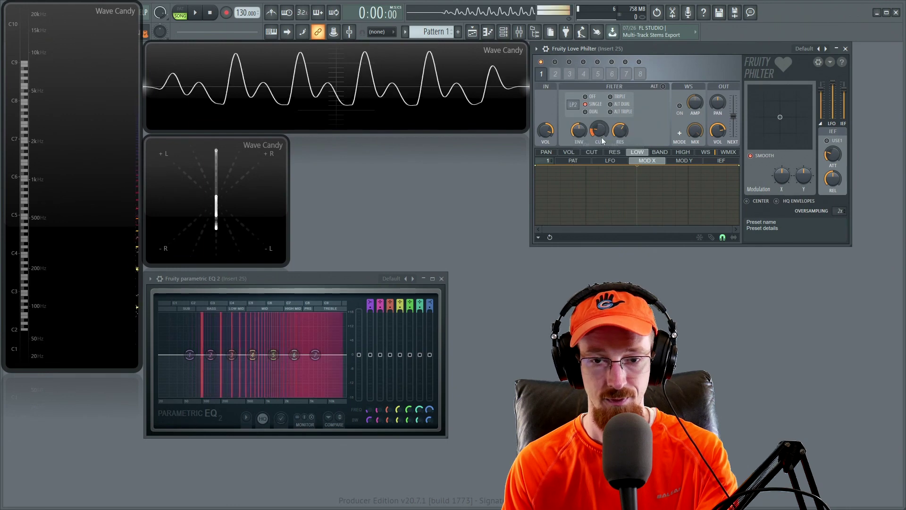
drag(600, 129, 599, 163)
Set filter 1 back to Lime low pass and sweep its cutoff for comparison with Vanilla low pass.
click(573, 105)
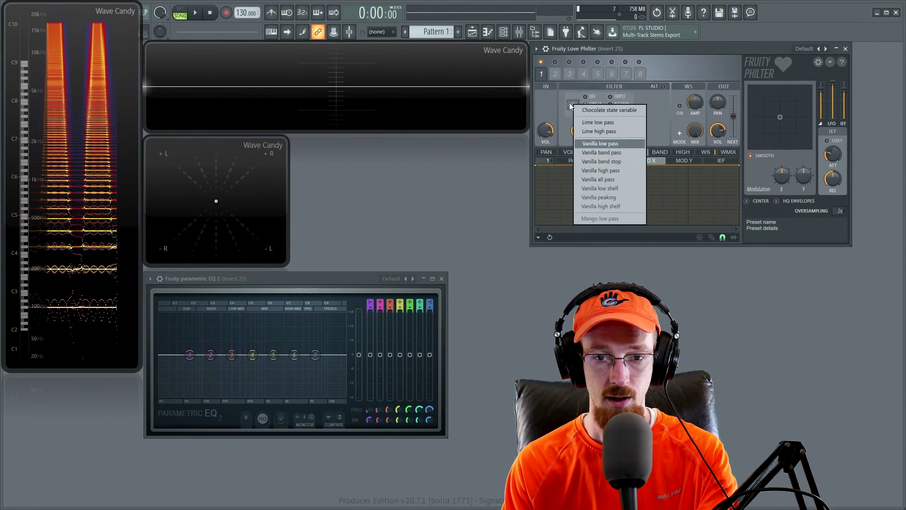
click(606, 136)
drag(606, 135, 605, 101)
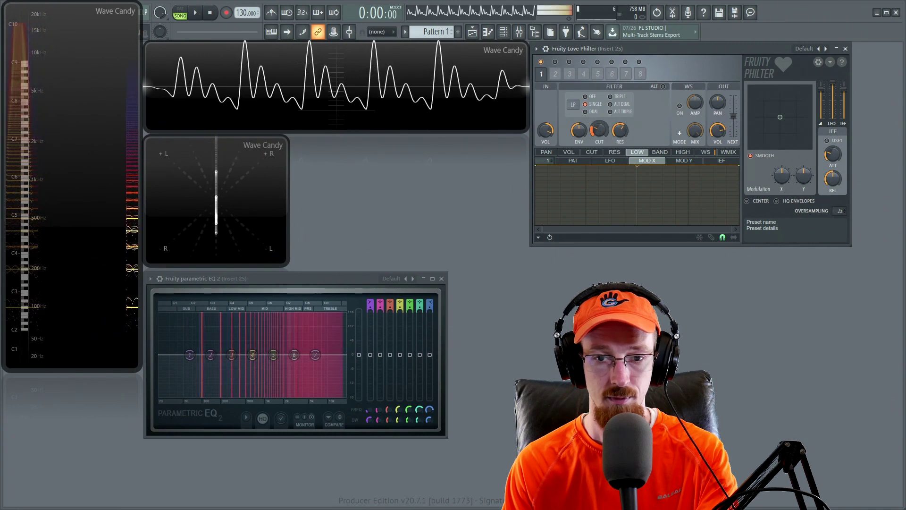
click(610, 104)
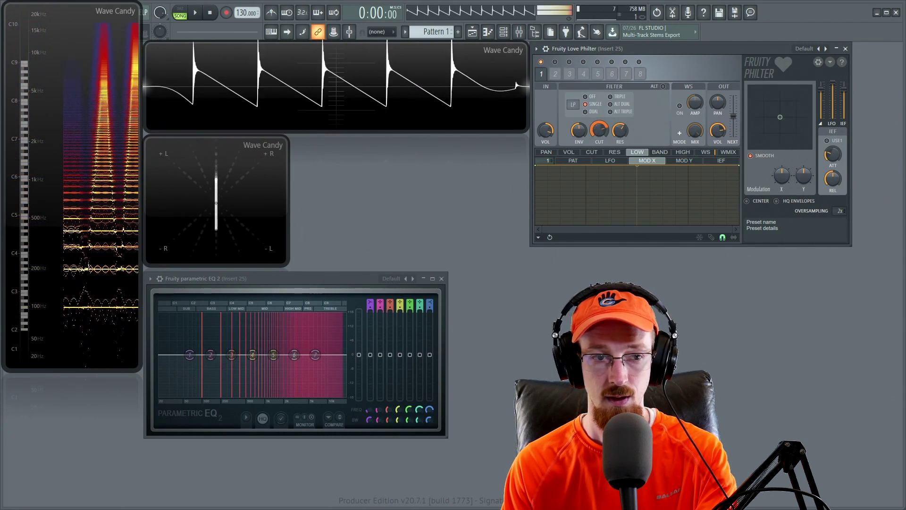
Set filter 1 to Alt triple mode and switch its type from Lime to Vanilla low pass while comparing the sound.
click(611, 111)
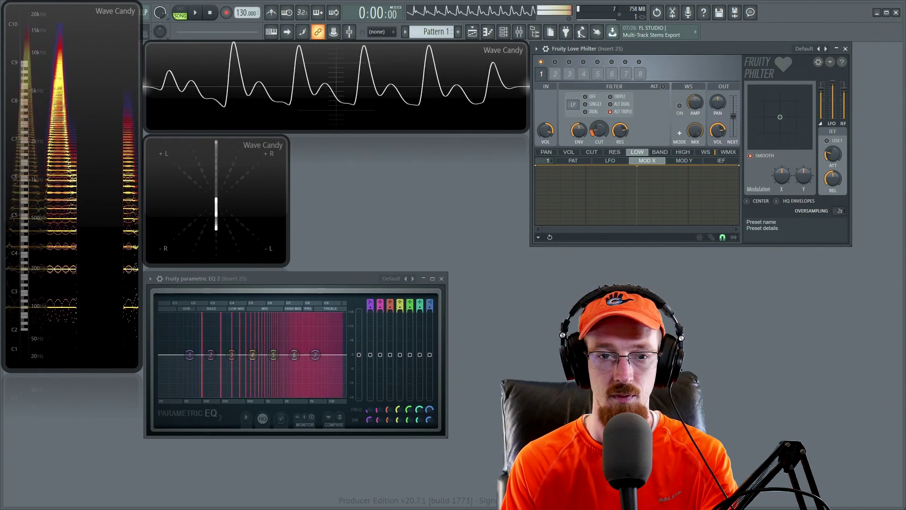
click(572, 103)
click(610, 143)
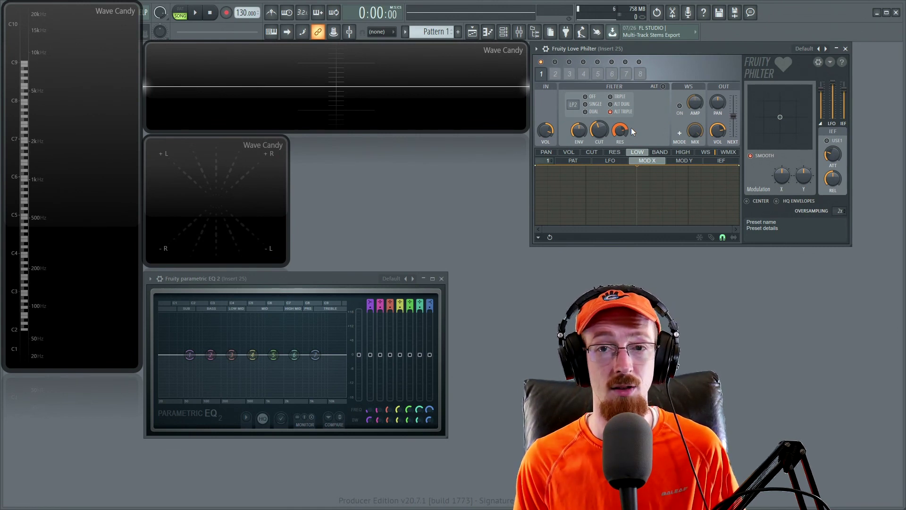
Set filter 1 to Triple mode with Vanilla band pass and sweep its cutoff and resonance while the sound plays.
click(592, 112)
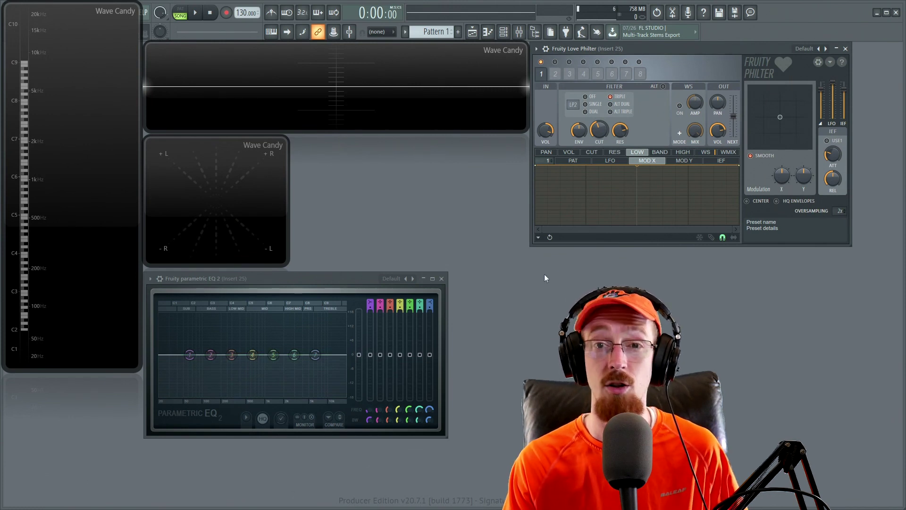
click(573, 104)
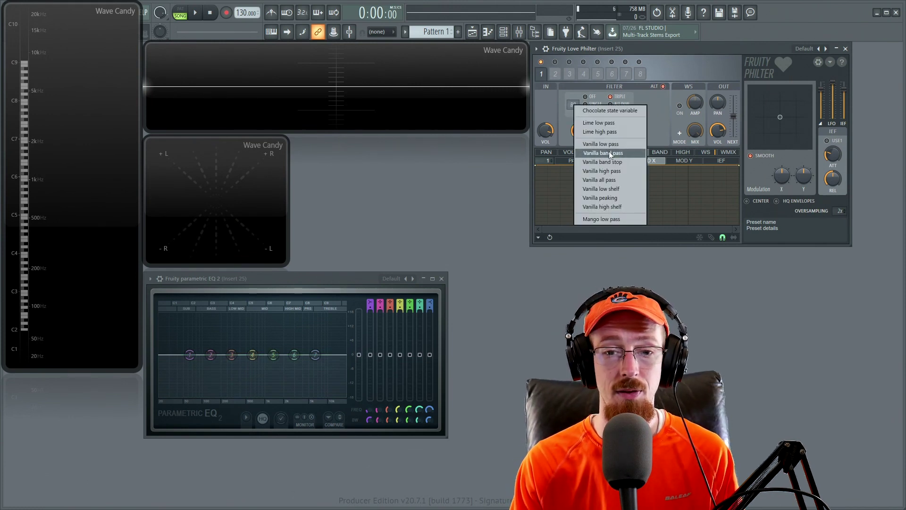
click(615, 152)
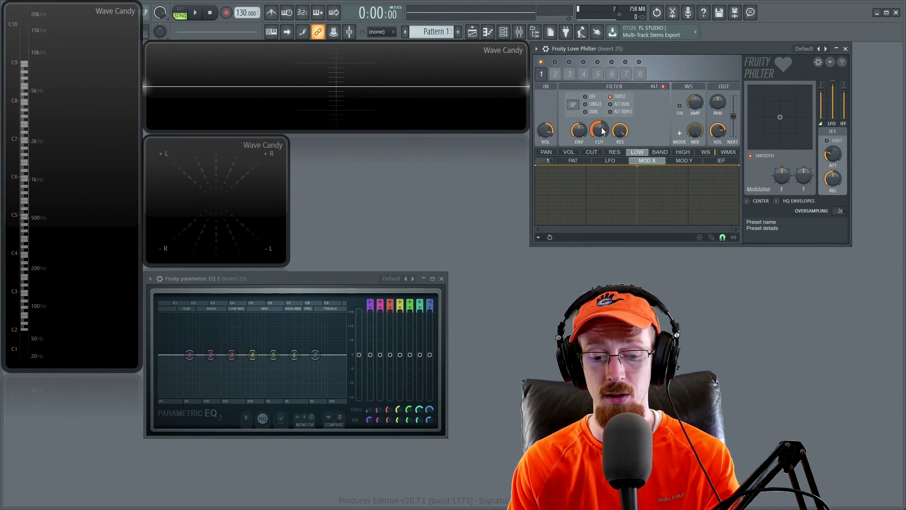
drag(601, 130, 601, 85)
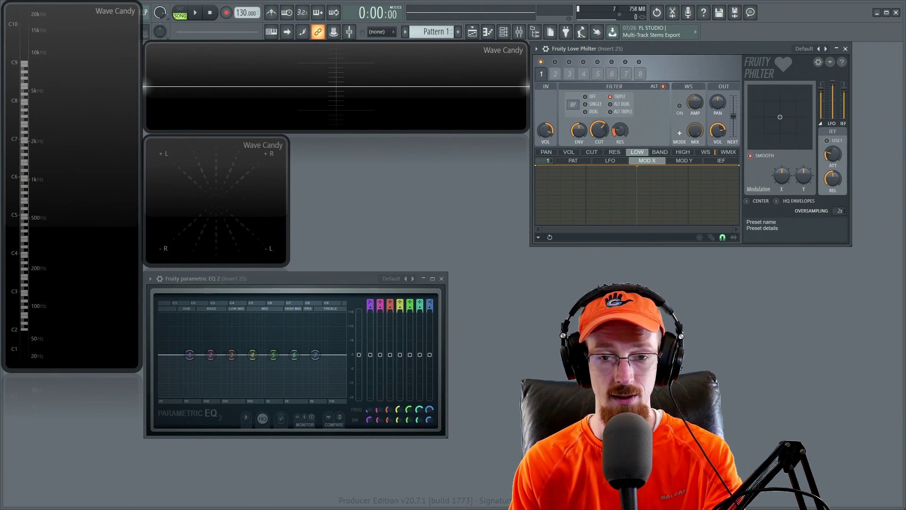
drag(600, 131, 621, 131)
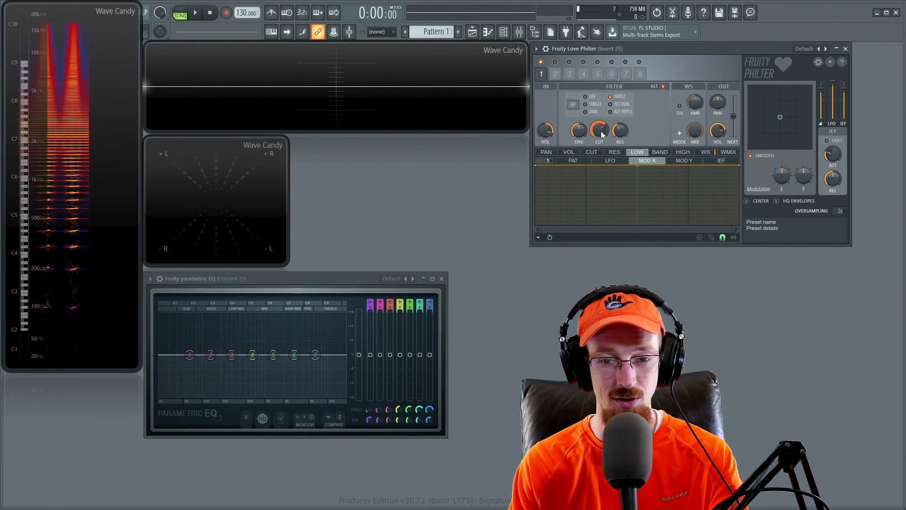
drag(621, 132, 623, 138)
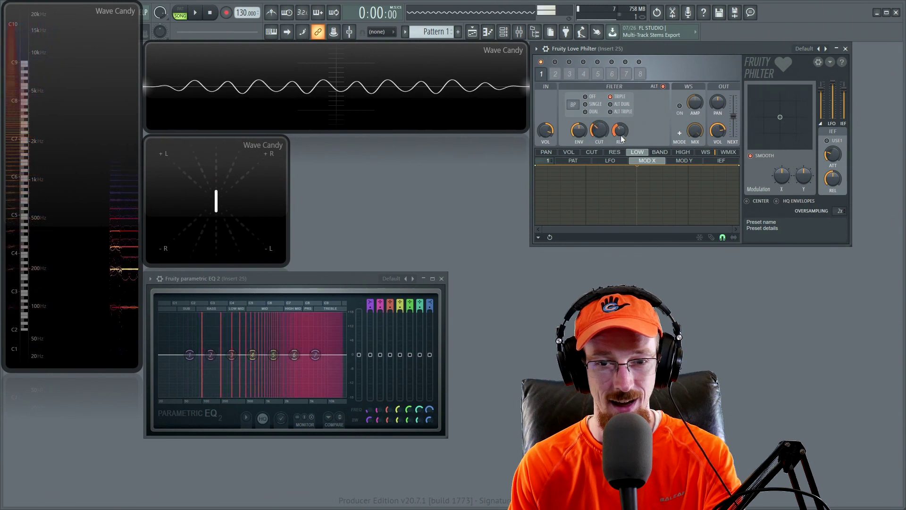
Toggle filter 1's ALT option off and on to compare how the Vanilla band pass sounds with each setting.
click(663, 87)
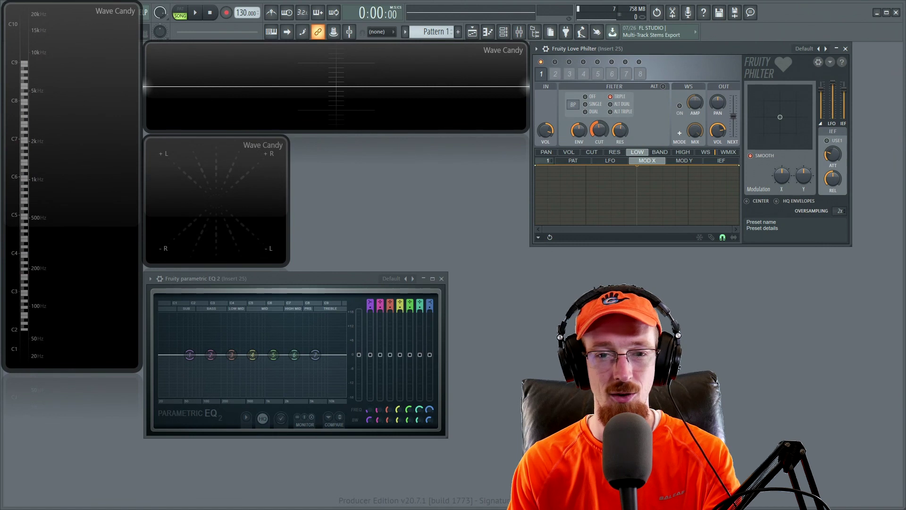
click(663, 87)
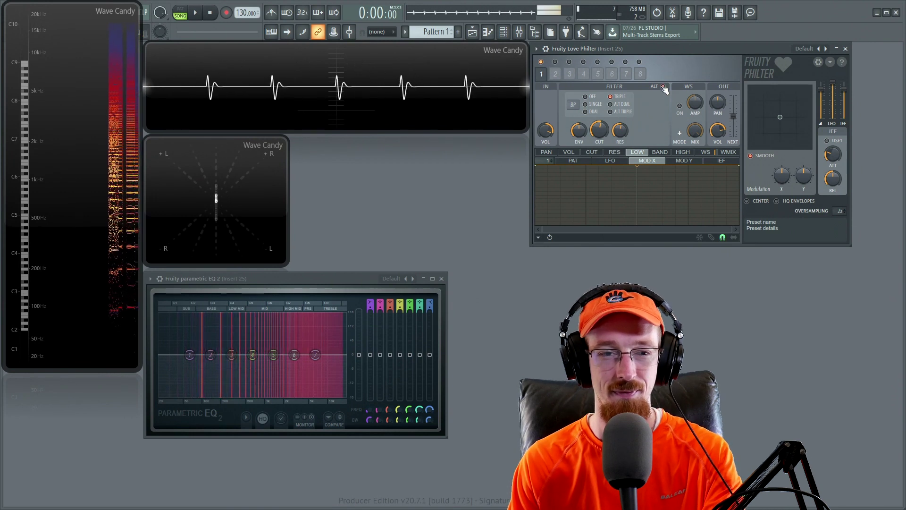
click(663, 87)
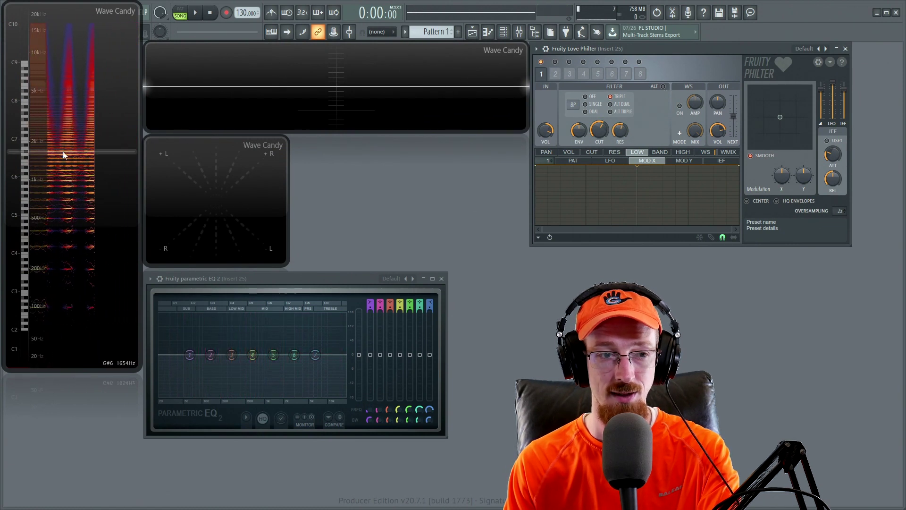
click(663, 86)
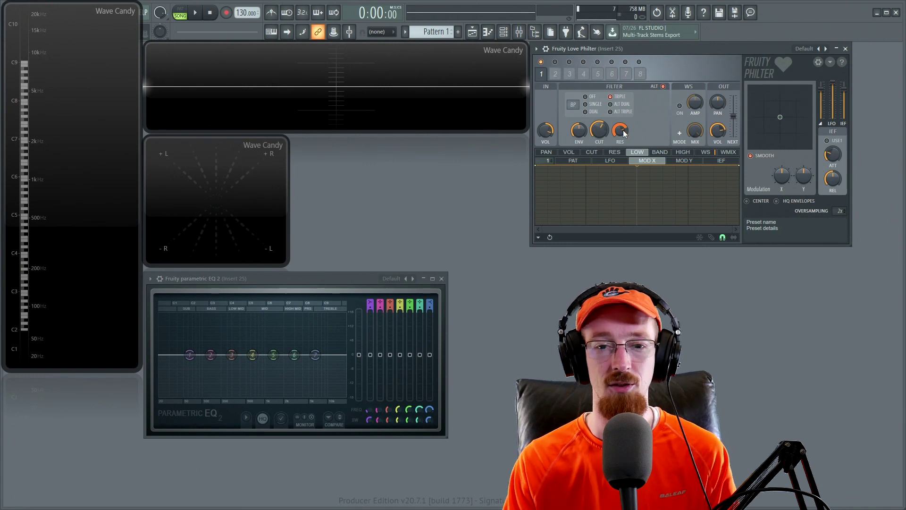
Switch filter 1 to Vanilla band stop and play the sound through it.
click(574, 107)
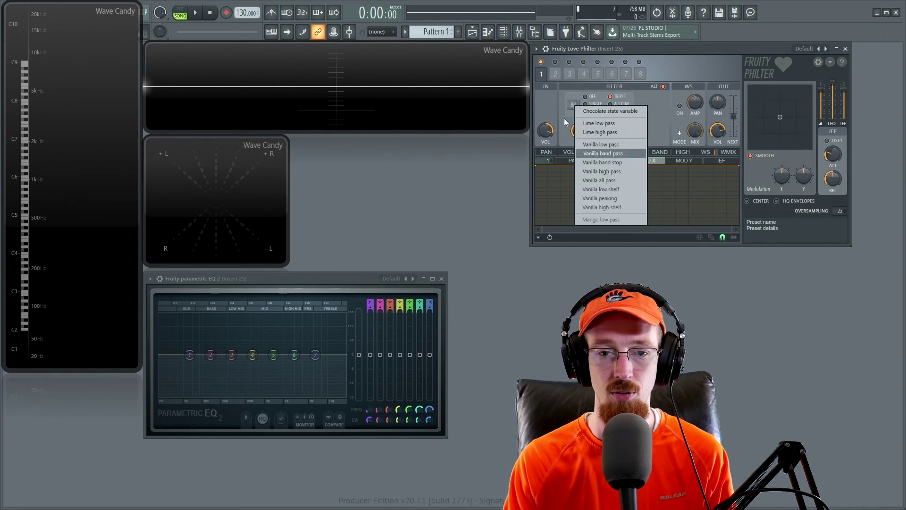
click(623, 163)
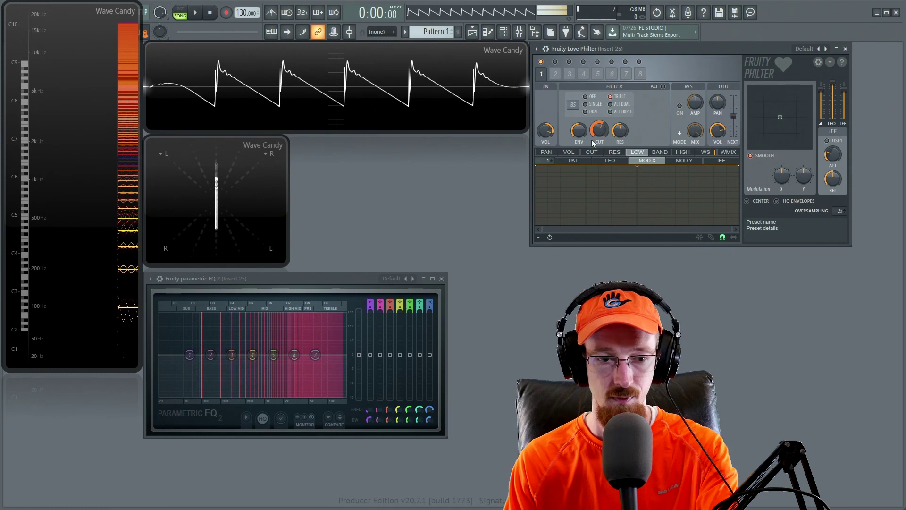
Try EQ band 5 as a band stop moved up in frequency while the sound plays, and reload the Default preset.
right_click(274, 355)
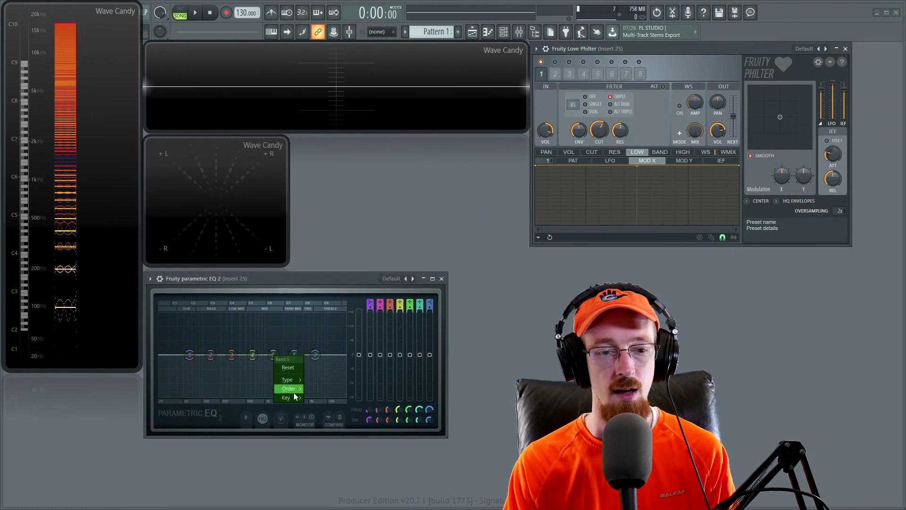
mouse_move(295, 392)
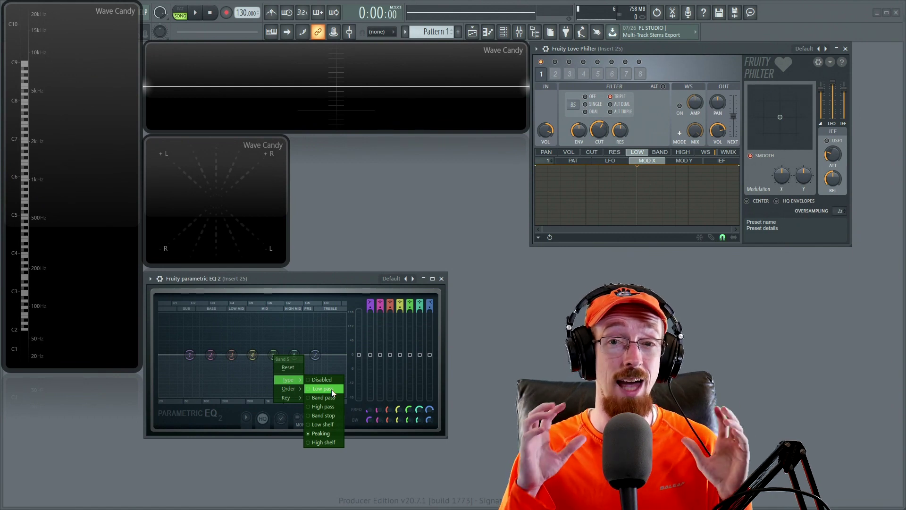
click(333, 417)
mouse_move(273, 355)
mouse_down()
mouse_move(197, 355)
mouse_move(314, 356)
mouse_move(238, 356)
mouse_move(288, 355)
mouse_up()
key(space)
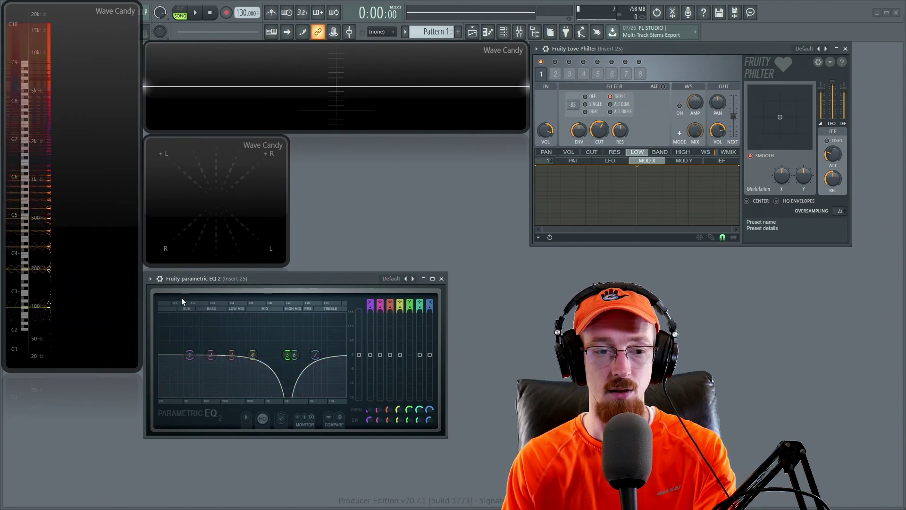
click(412, 280)
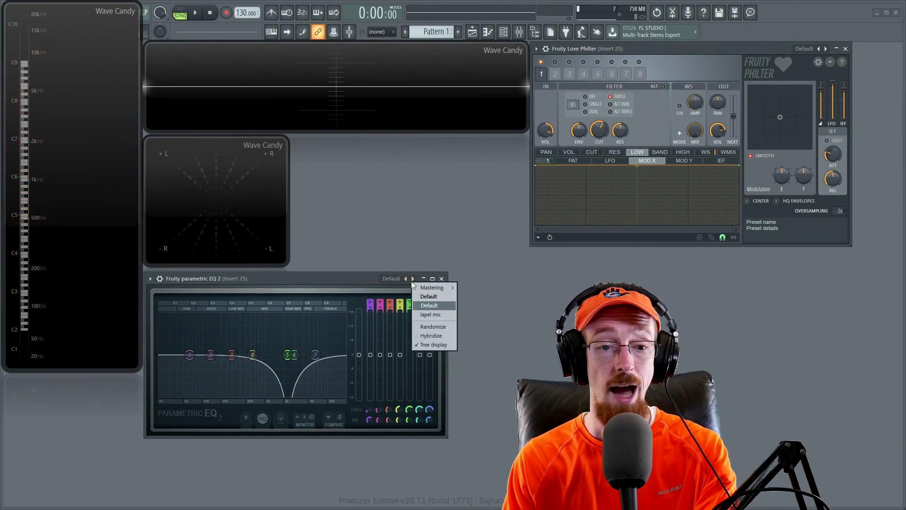
click(435, 306)
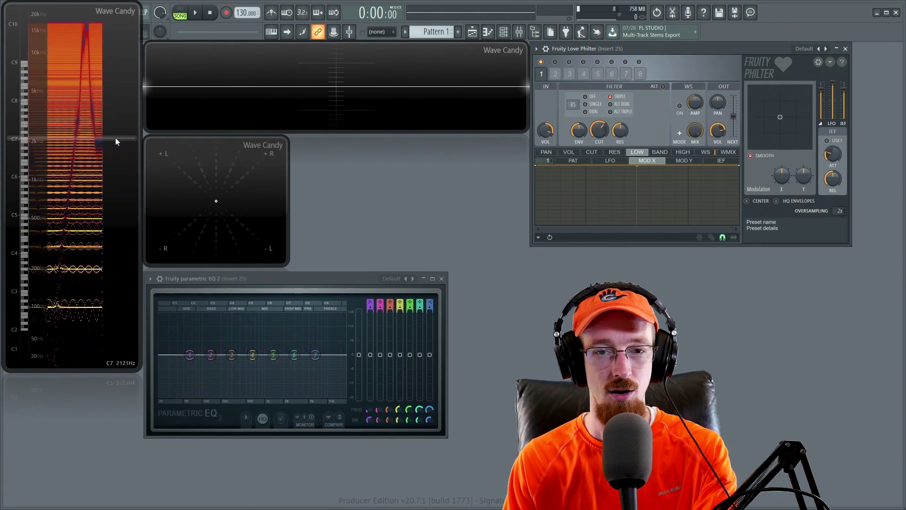
Check the Vanilla band stop's ALT option, view the Chocolate state variable controls on filter 5, and return to filter 1.
click(664, 87)
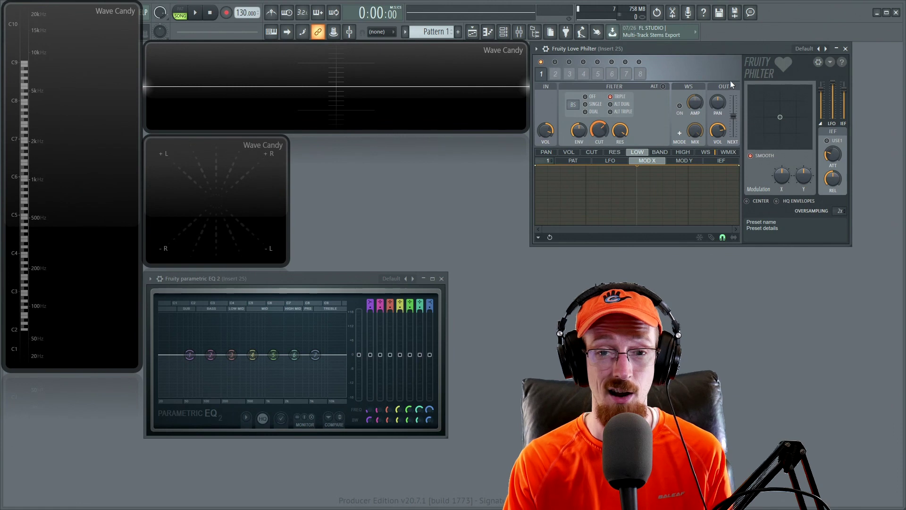
click(576, 102)
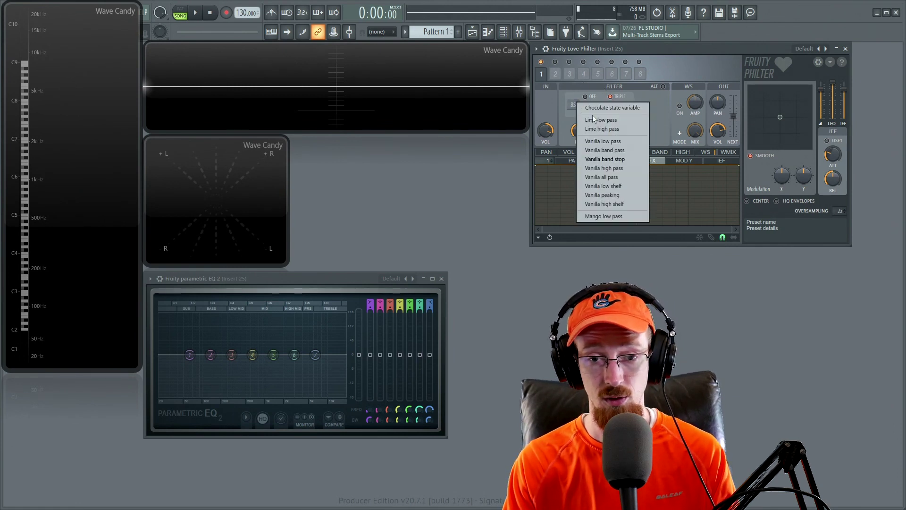
click(609, 108)
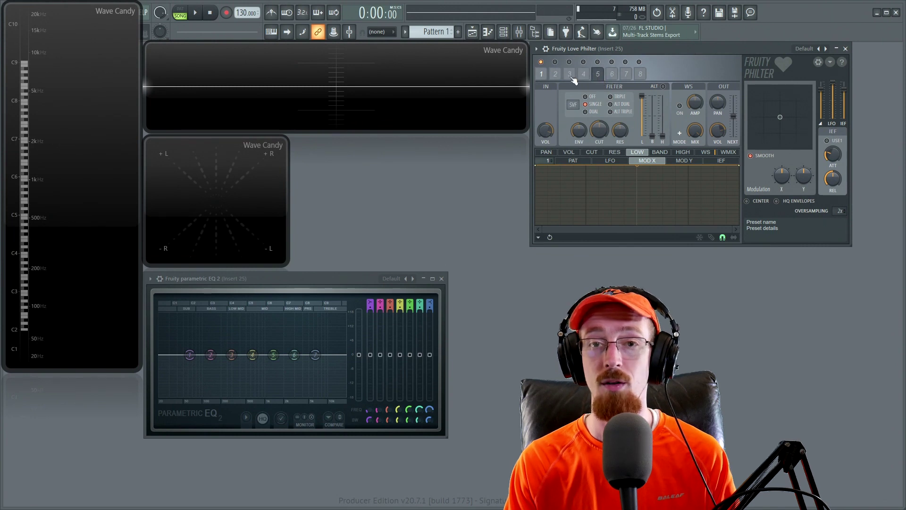
click(546, 86)
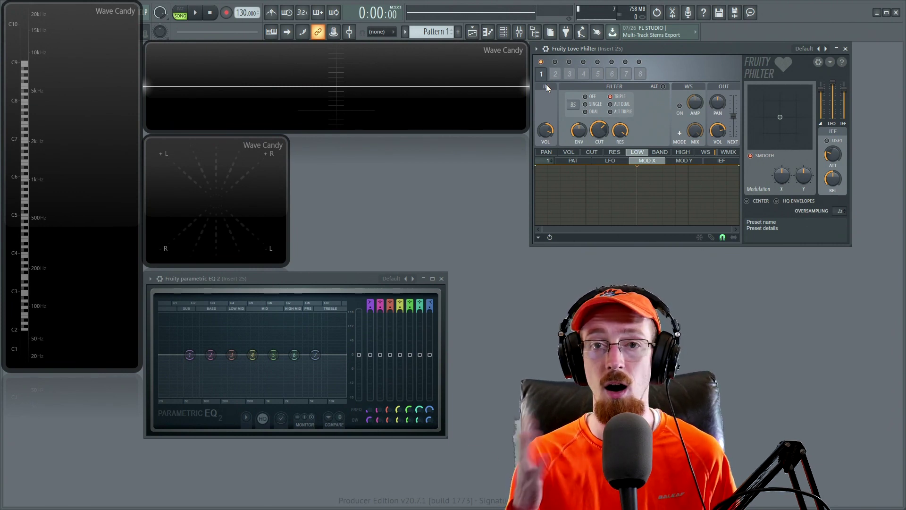
Switch filter 1 to Vanilla high pass and sweep its cutoff while the sound plays.
click(578, 108)
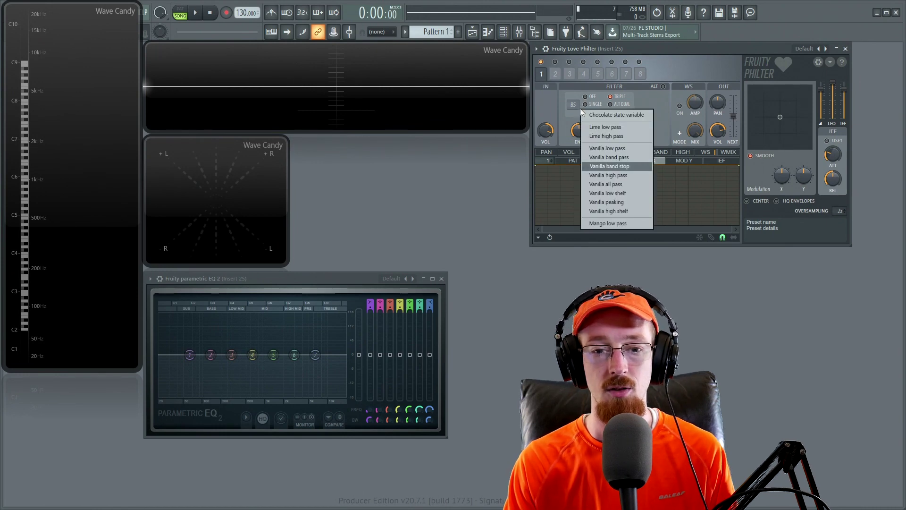
click(630, 175)
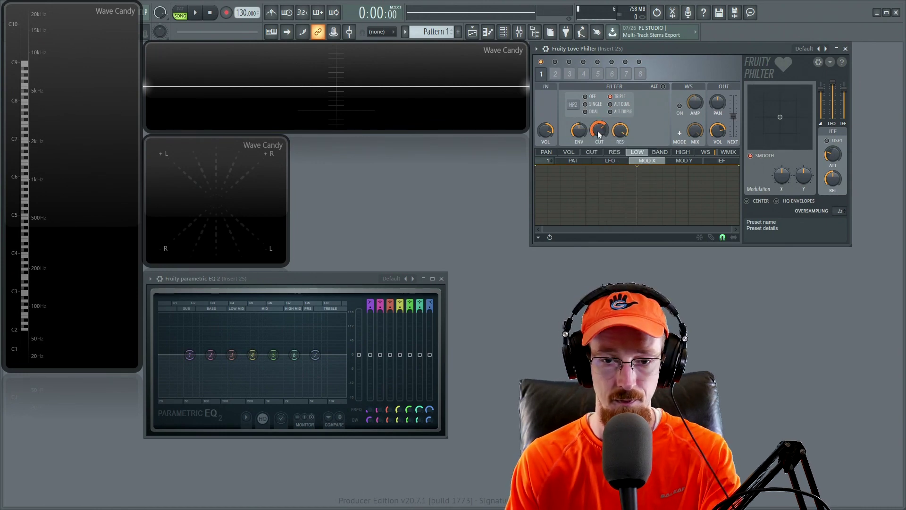
drag(599, 132, 598, 161)
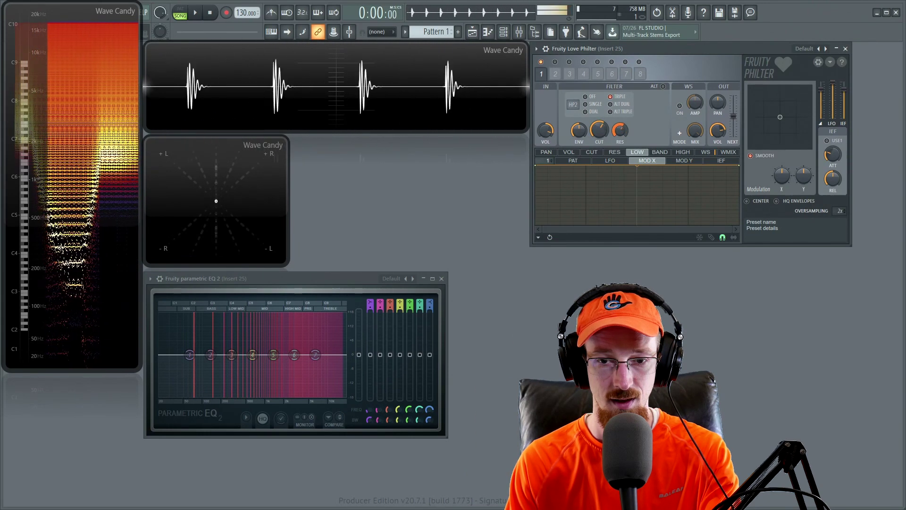
Change the Vanilla high pass to Alt dual mode and lower its cutoff while the sound plays.
click(585, 111)
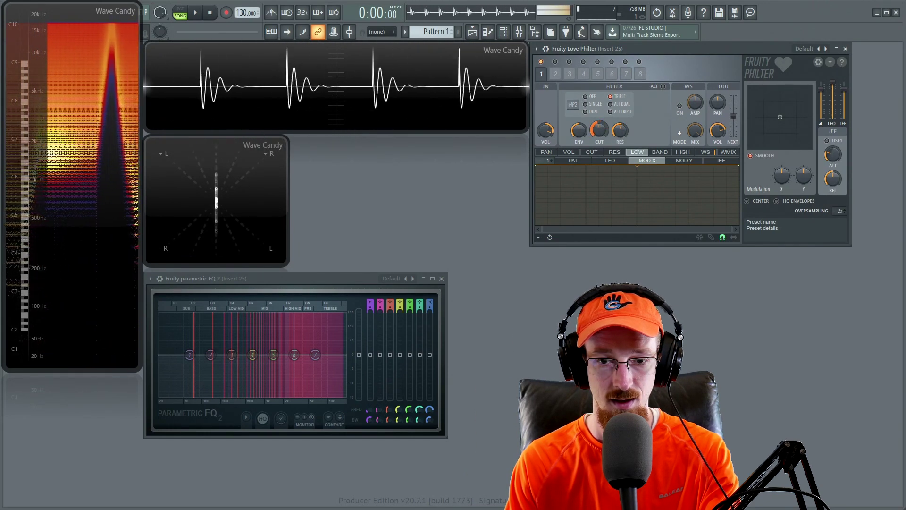
click(610, 104)
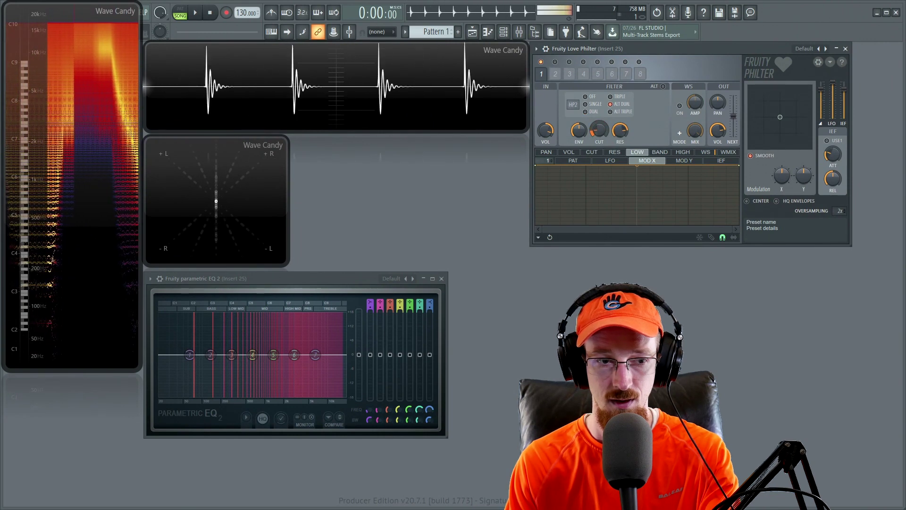
drag(600, 131, 600, 155)
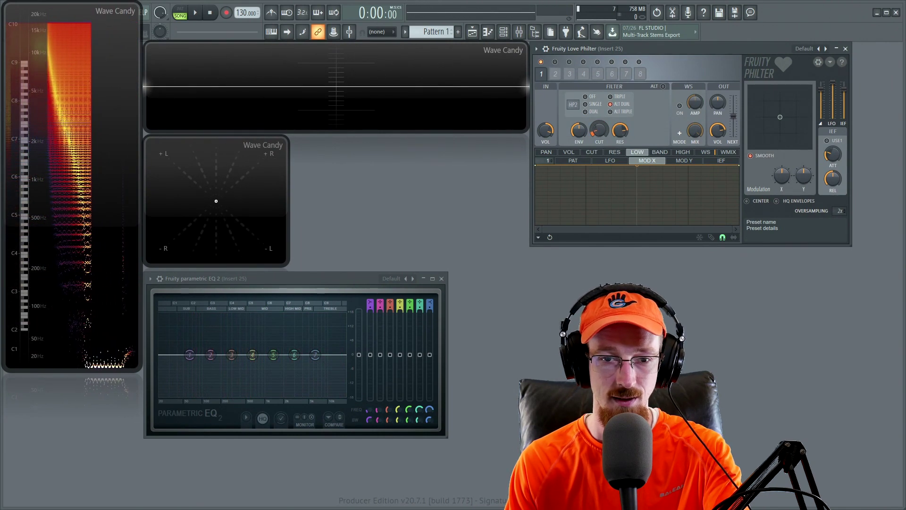
Switch filter 1 to Vanilla all pass, sweep its cutoff while the sound plays, and examine the spectrum.
click(572, 104)
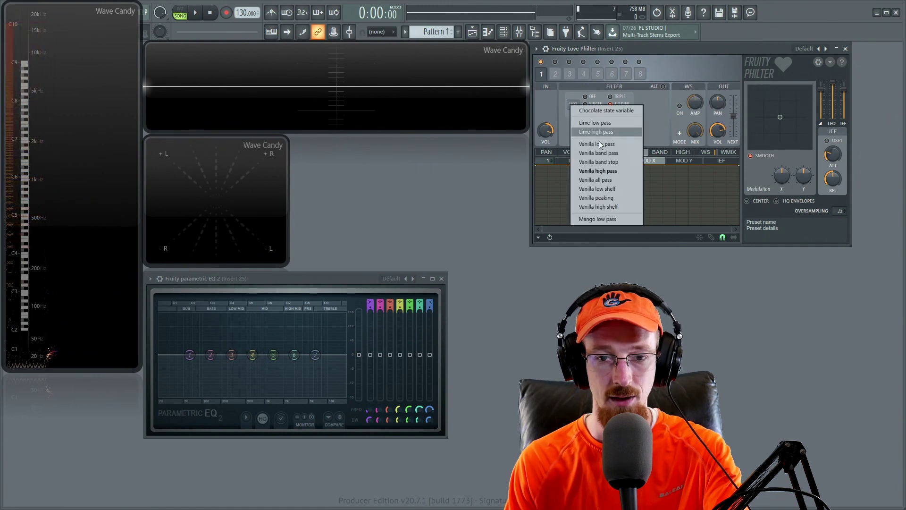
click(593, 181)
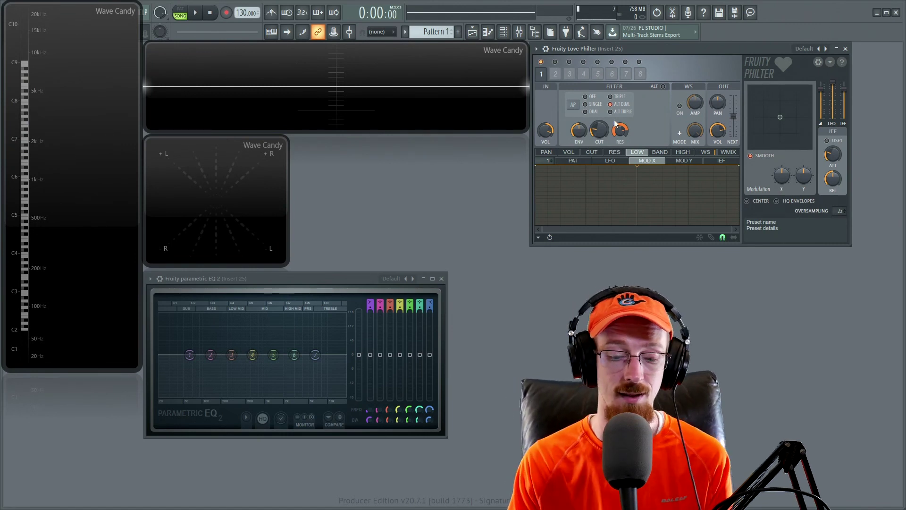
key(space)
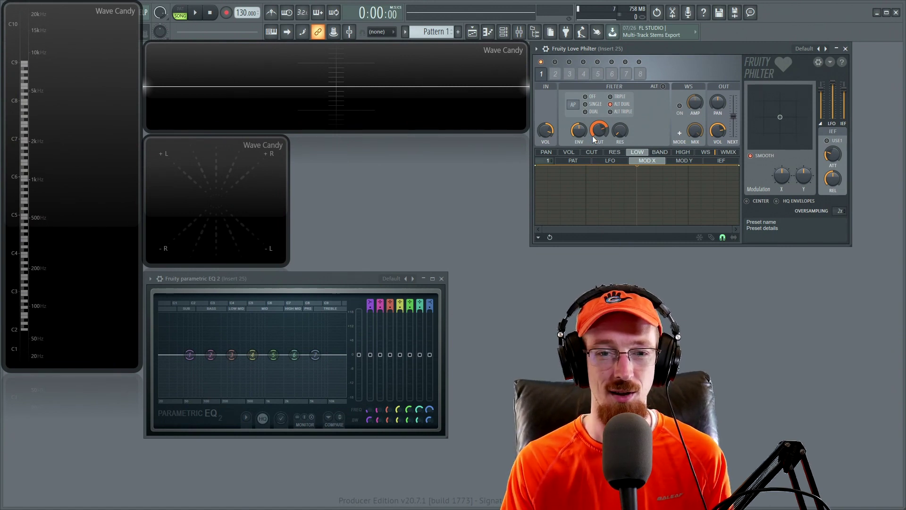
drag(600, 131, 599, 126)
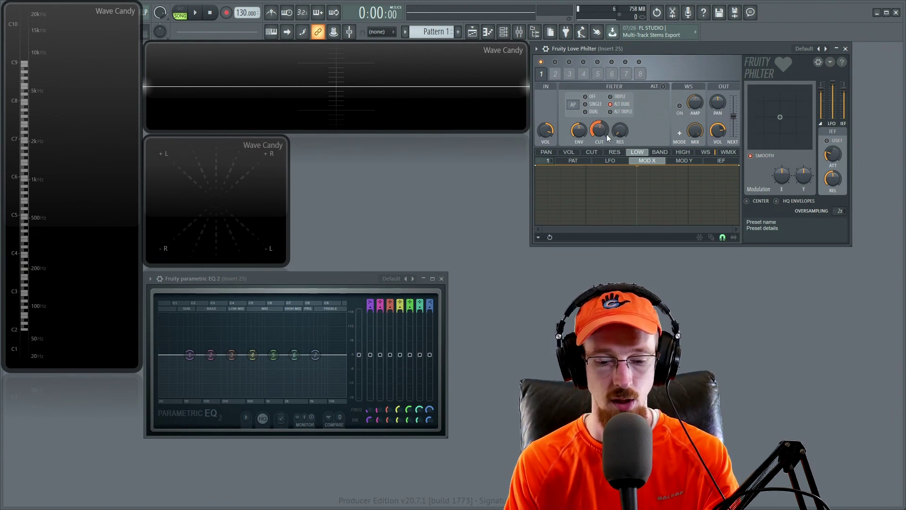
mouse_move(110, 268)
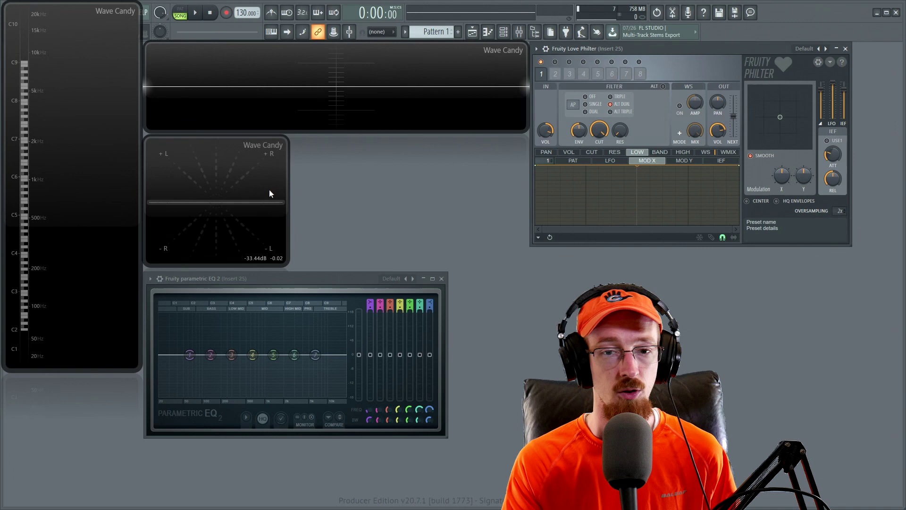
Switch filter 1 to the Vanilla low shelf type.
click(574, 105)
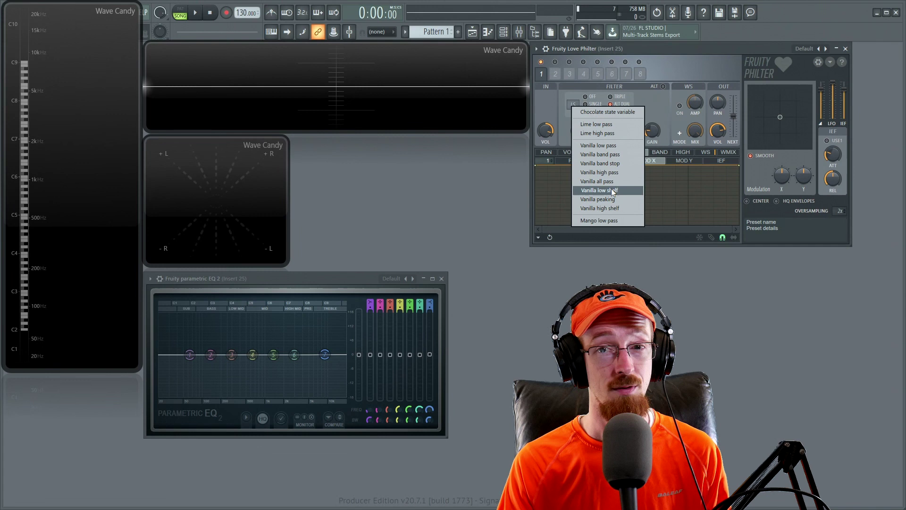
click(612, 189)
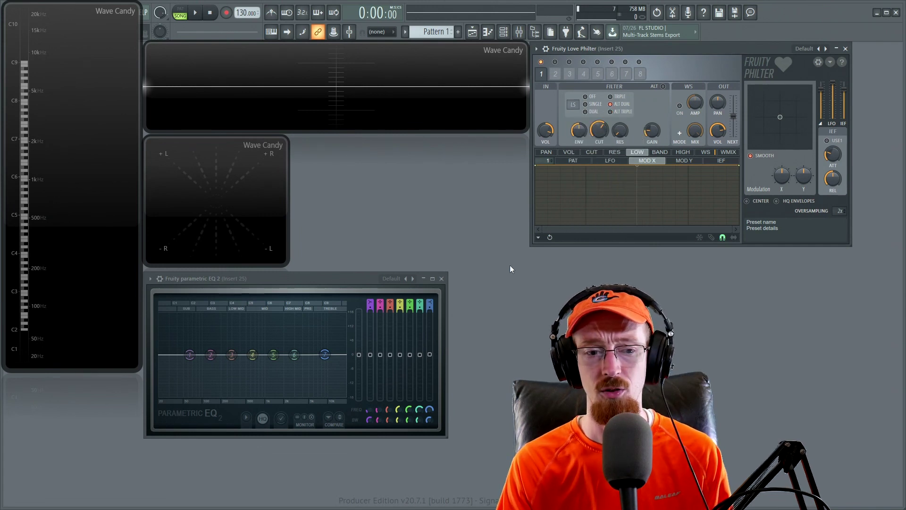
Boost and cut Parametric EQ 2's band 7 shelf at several frequencies, then restore the EQ's Default preset.
drag(326, 357, 262, 339)
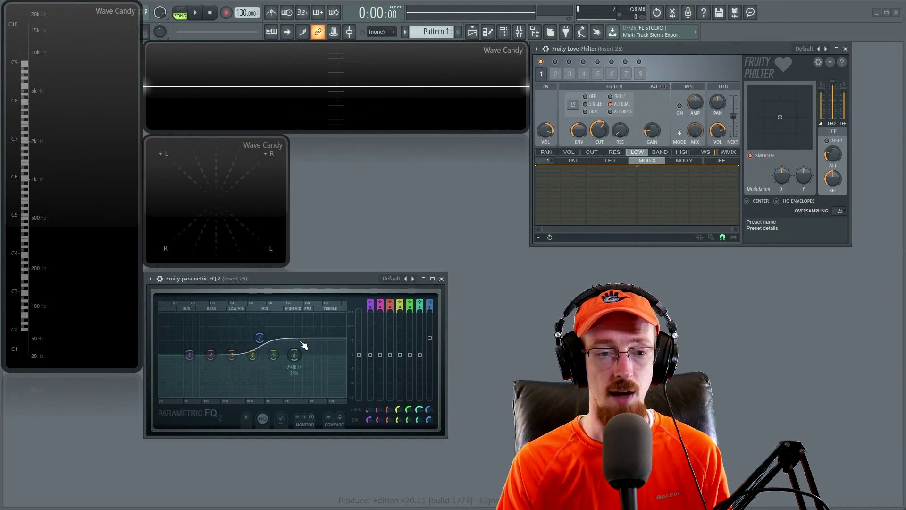
drag(259, 337, 257, 371)
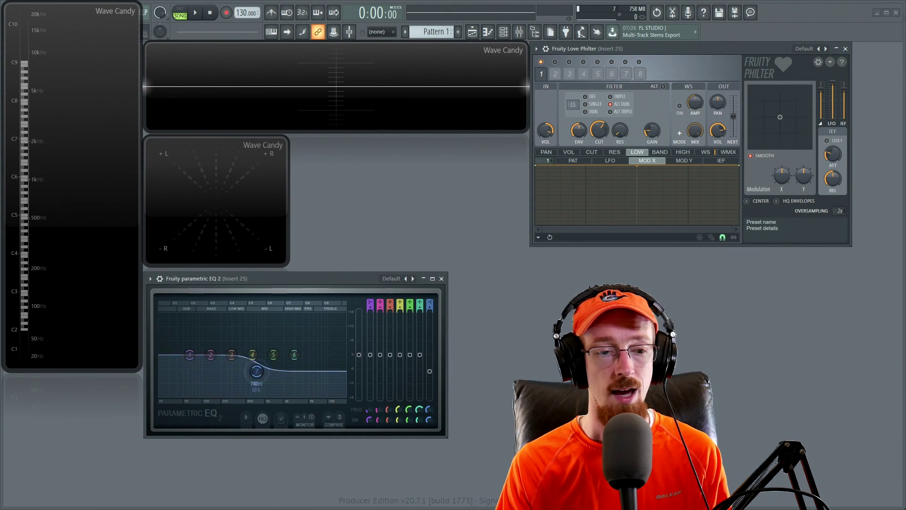
drag(256, 372, 263, 395)
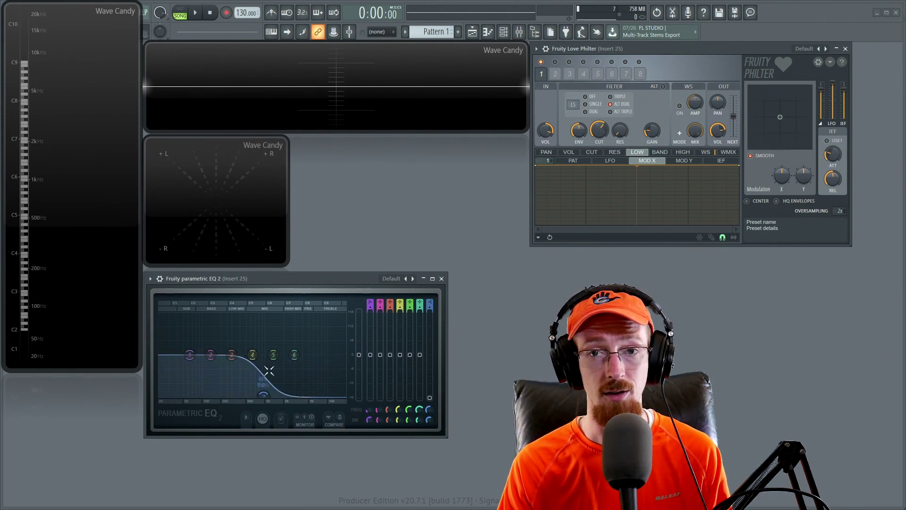
drag(272, 395, 255, 378)
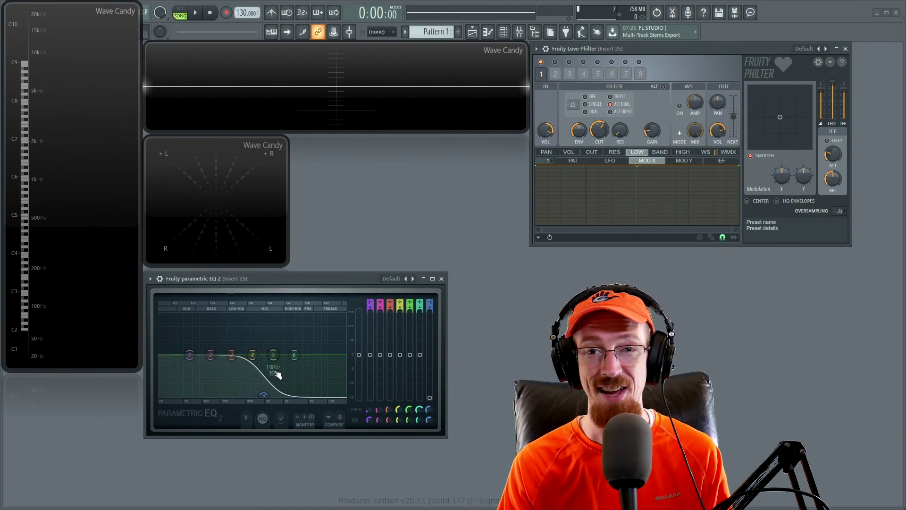
drag(263, 395, 275, 339)
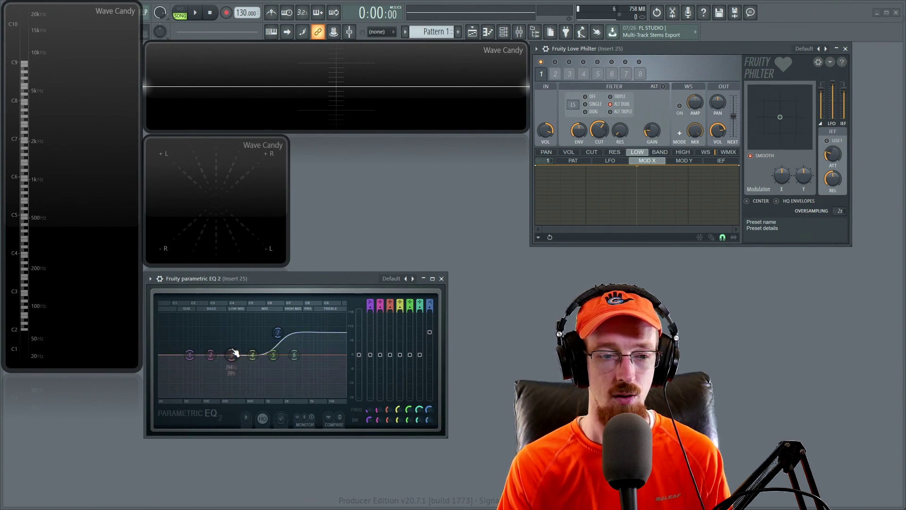
drag(278, 333, 270, 380)
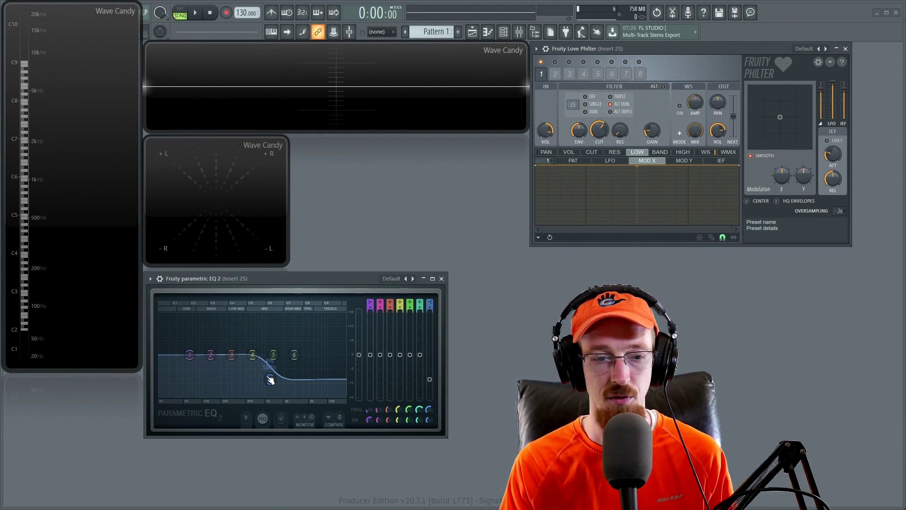
drag(270, 379, 323, 355)
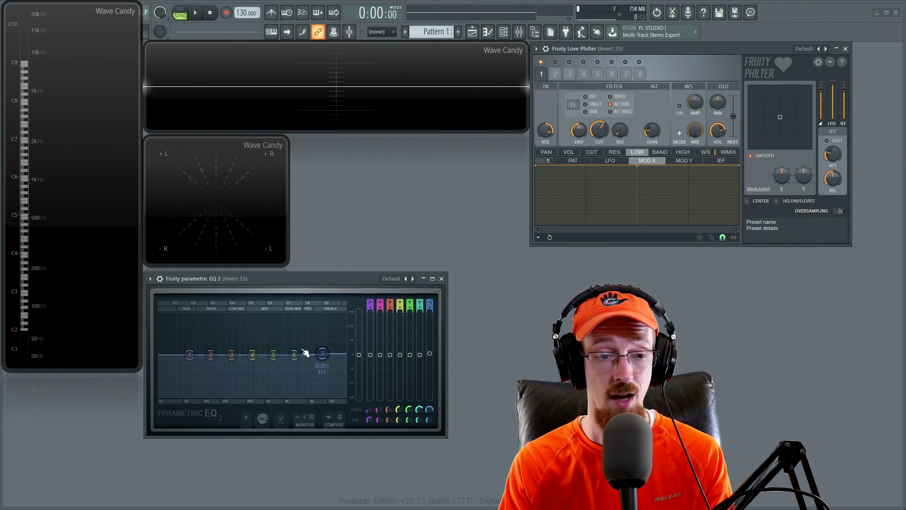
mouse_move(190, 355)
mouse_down()
mouse_move(205, 386)
mouse_move(207, 331)
mouse_move(212, 369)
mouse_move(200, 351)
mouse_up()
click(409, 279)
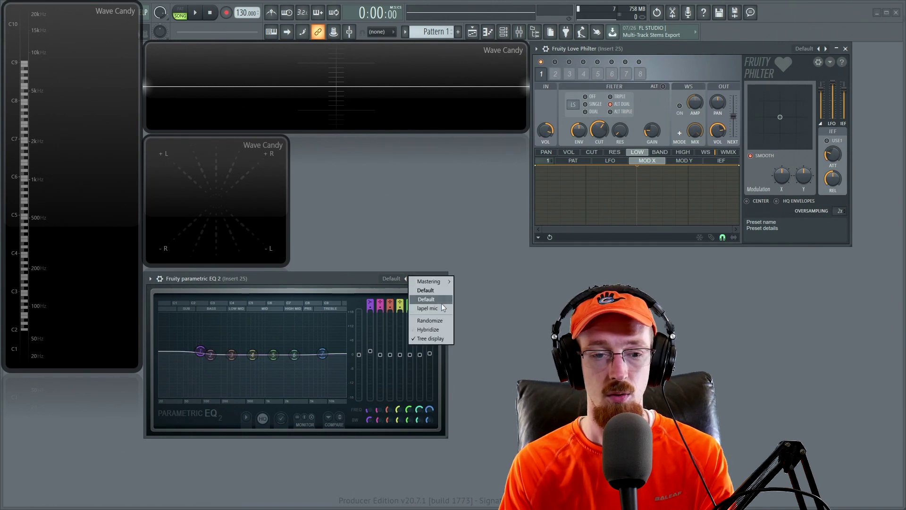
click(441, 303)
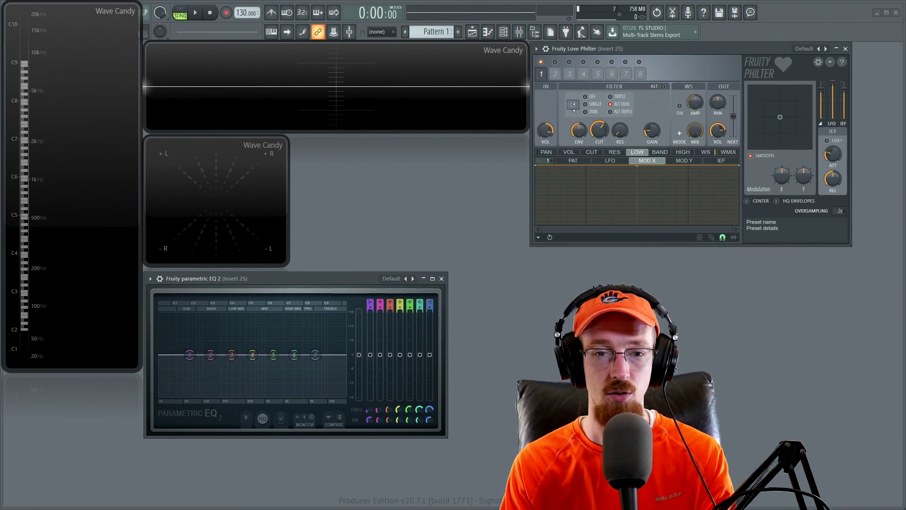
Lower the Vanilla low shelf's cutoff and raise its gain while the sound plays.
mouse_move(602, 131)
mouse_down()
mouse_move(602, 156)
mouse_move(603, 123)
mouse_move(602, 142)
mouse_up()
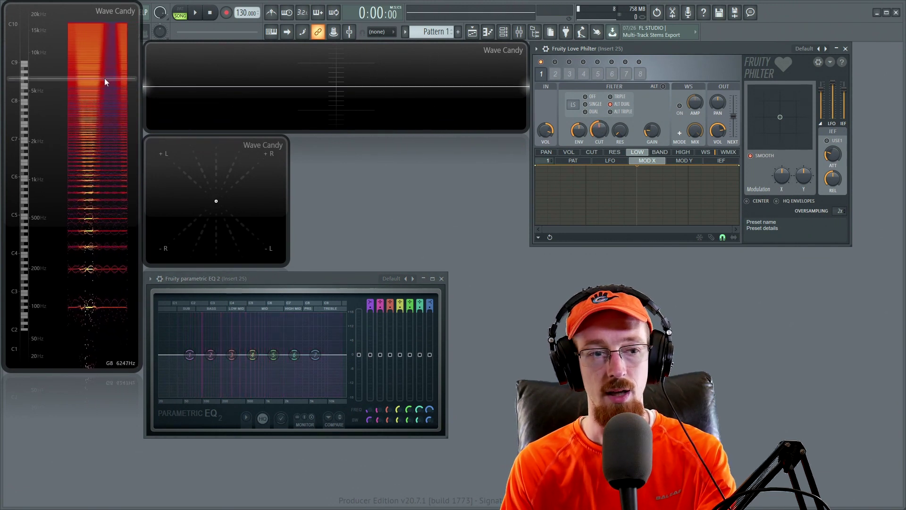
mouse_move(651, 134)
mouse_down()
mouse_move(654, 141)
mouse_move(655, 124)
mouse_up()
Boost Parametric EQ 2's band 7 without moving its frequency, then reload the Default preset.
drag(315, 354, 315, 336)
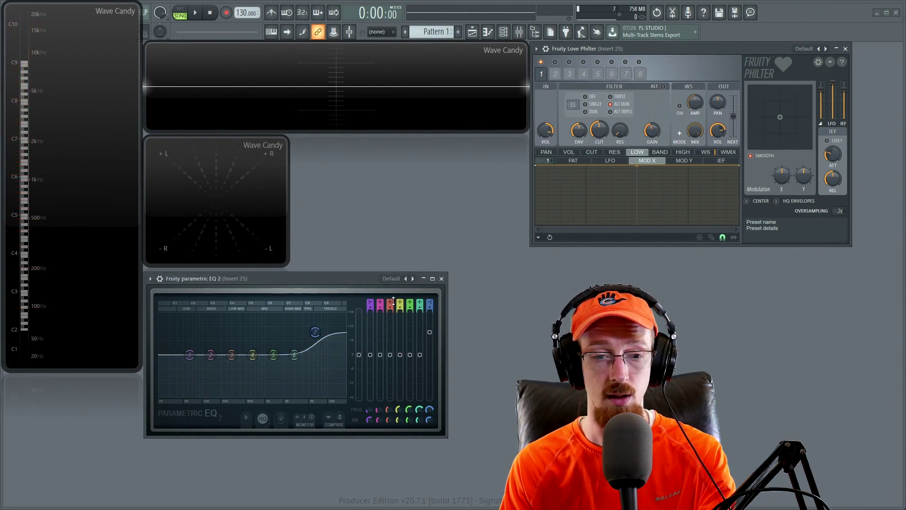
right_click(412, 280)
click(431, 305)
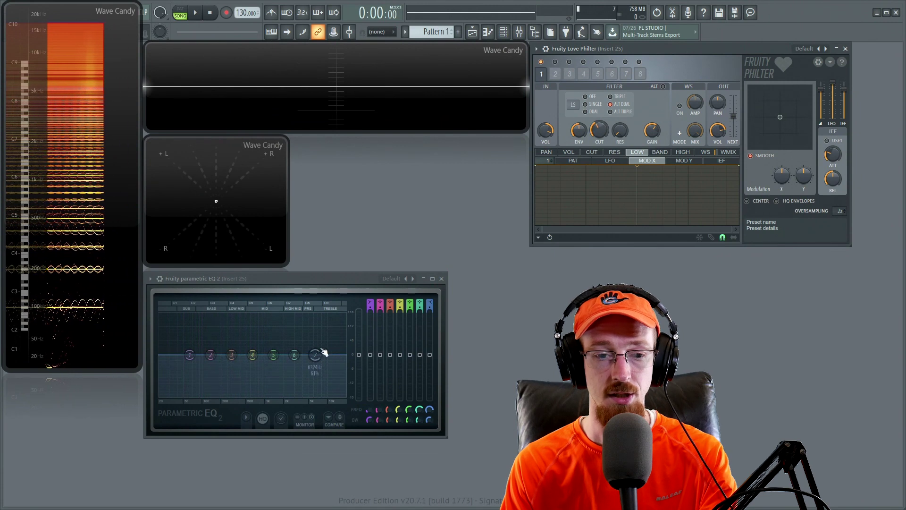
Switch filter 1 to Vanilla high shelf and vary its gain while the sound plays.
click(572, 104)
click(565, 102)
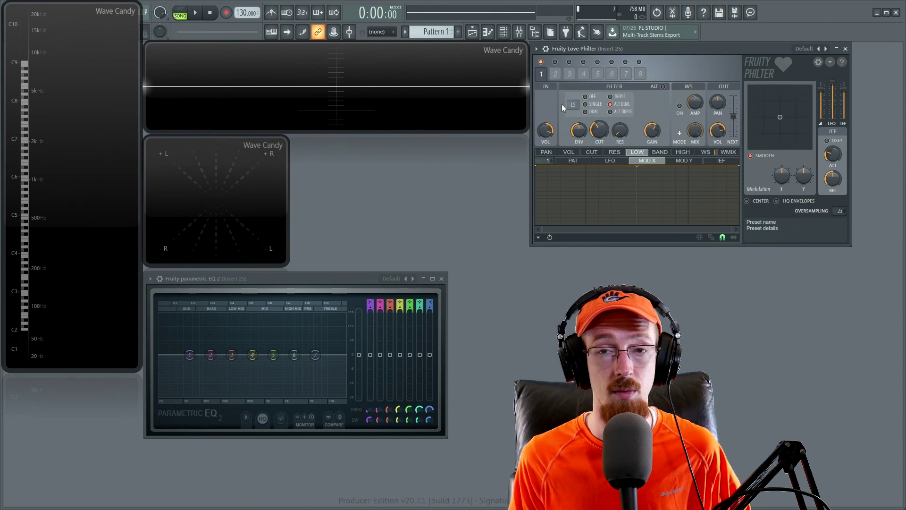
click(572, 105)
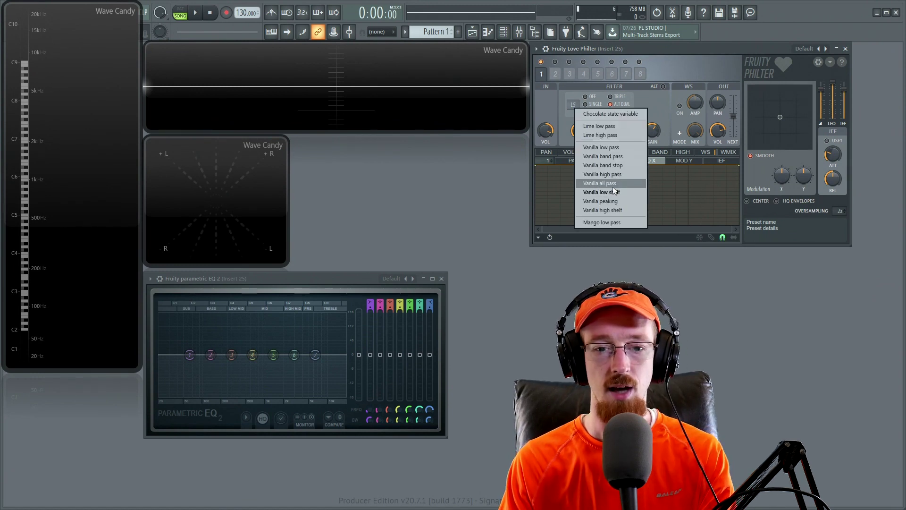
click(622, 211)
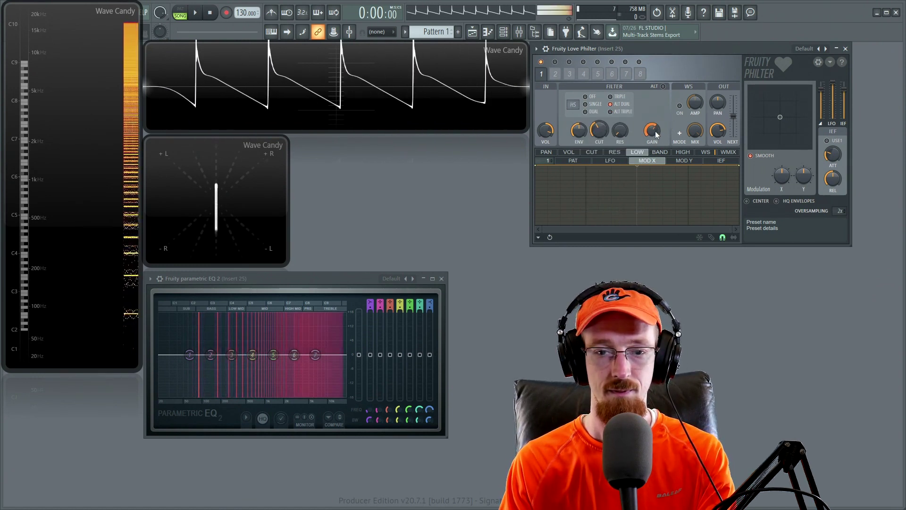
mouse_move(652, 136)
mouse_down()
mouse_move(652, 118)
mouse_move(652, 131)
mouse_up()
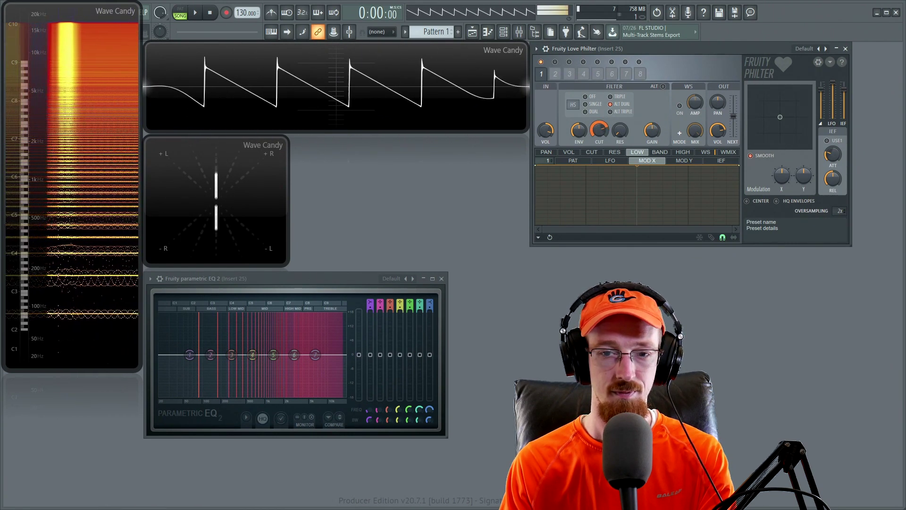
Switch filter 1 to Vanilla peaking, then shape a narrow boost with Parametric EQ 2's band 4 and flatten it again.
click(573, 105)
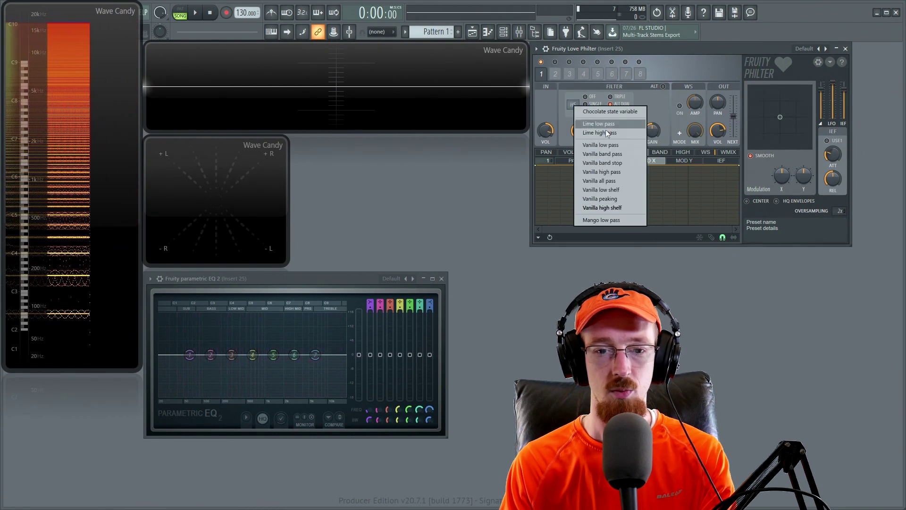
click(621, 199)
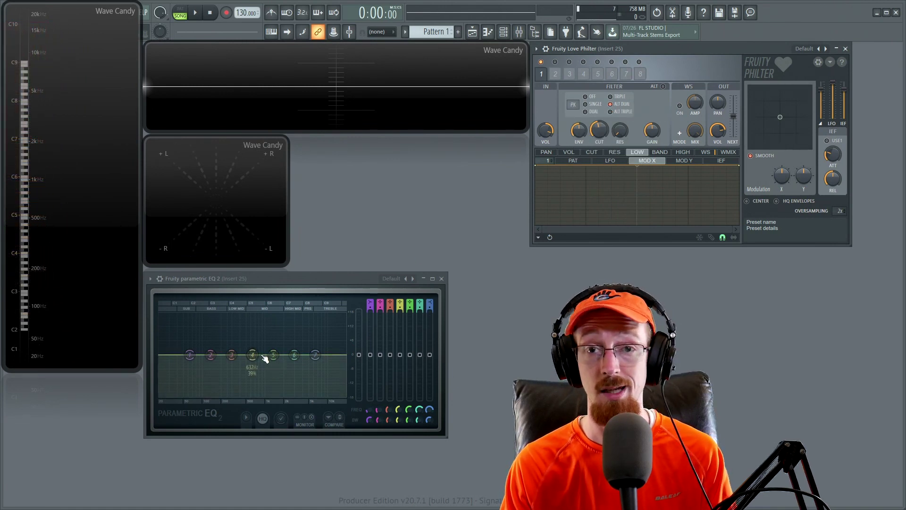
drag(252, 355, 263, 333)
scroll(263, 333, down, 5)
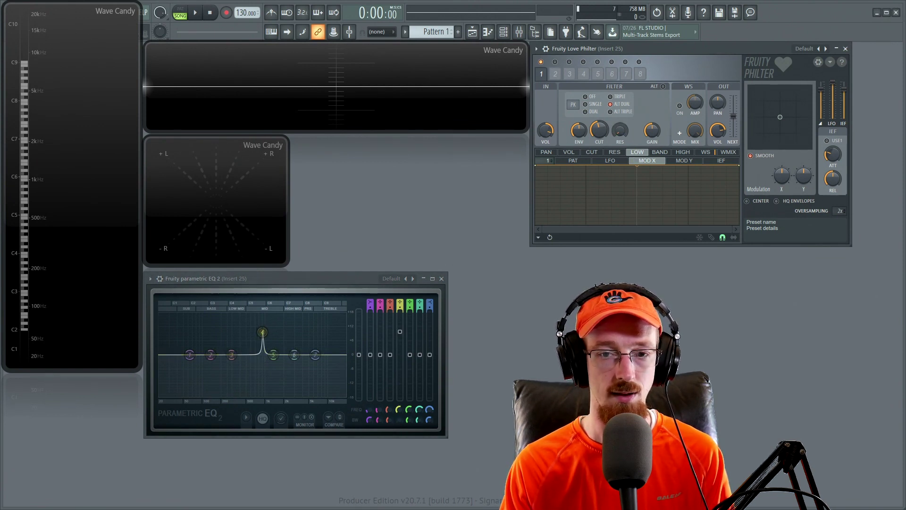
drag(262, 332, 251, 355)
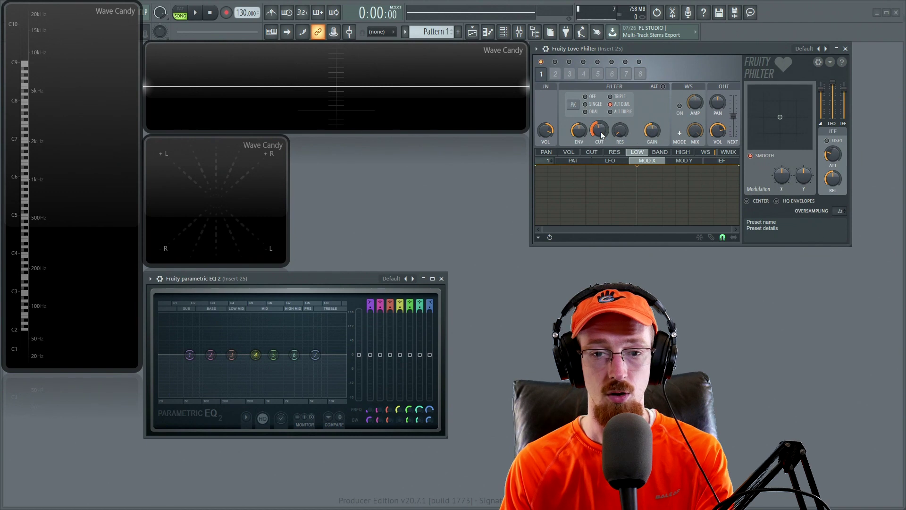
Sweep the Vanilla peaking filter's cutoff and vary its resonance and gain while the sound plays.
drag(601, 134, 600, 112)
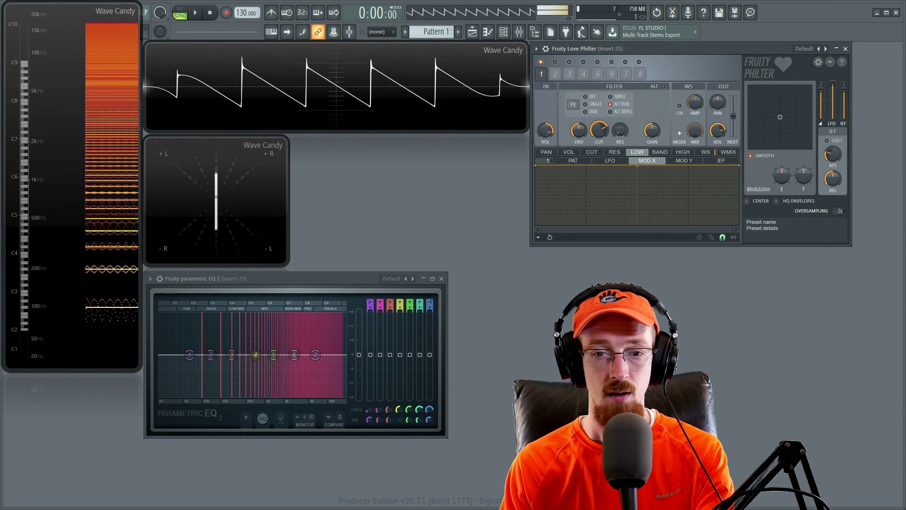
drag(620, 131, 599, 145)
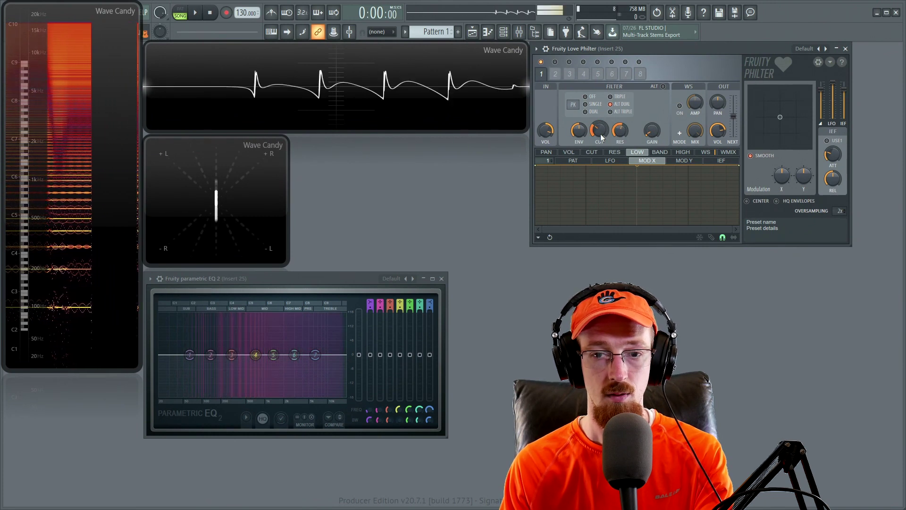
drag(601, 134, 601, 118)
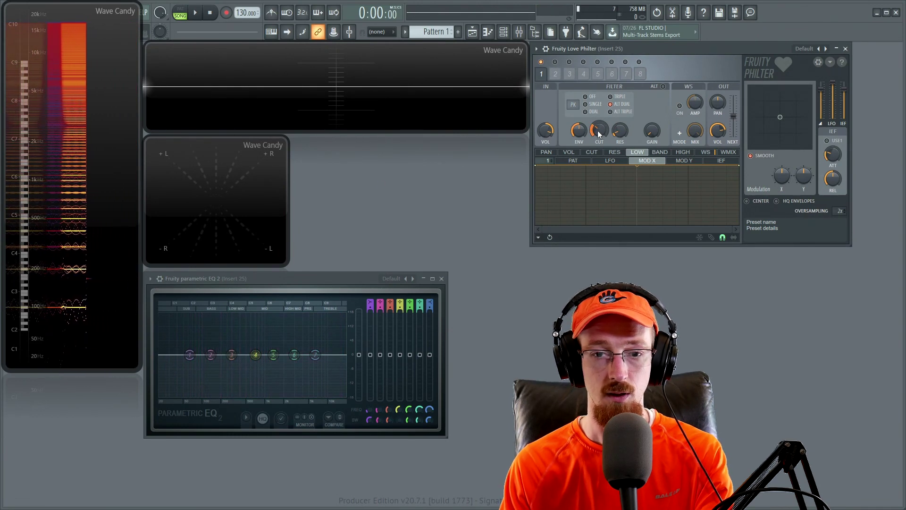
drag(599, 134, 598, 132)
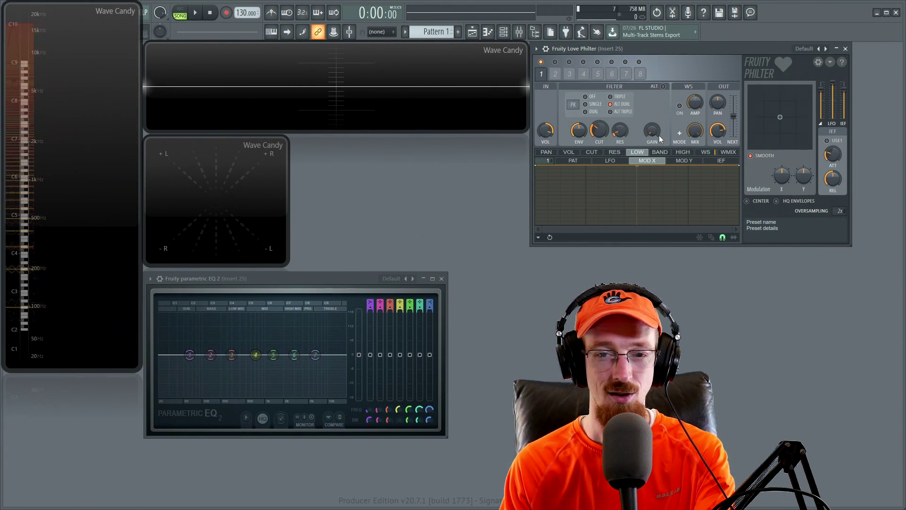
drag(658, 136, 659, 130)
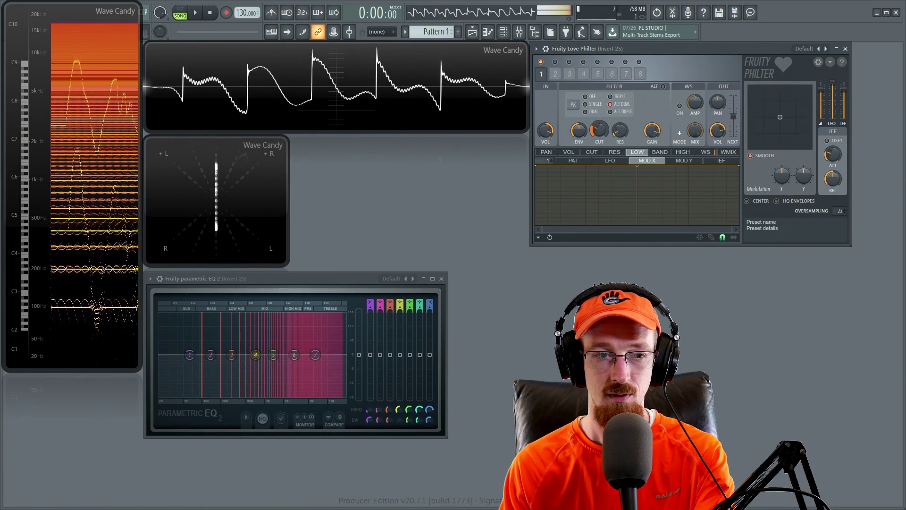
Switch filter 1 to Mango low pass, then raise its drive and sweep its cutoff while the sound plays.
click(578, 105)
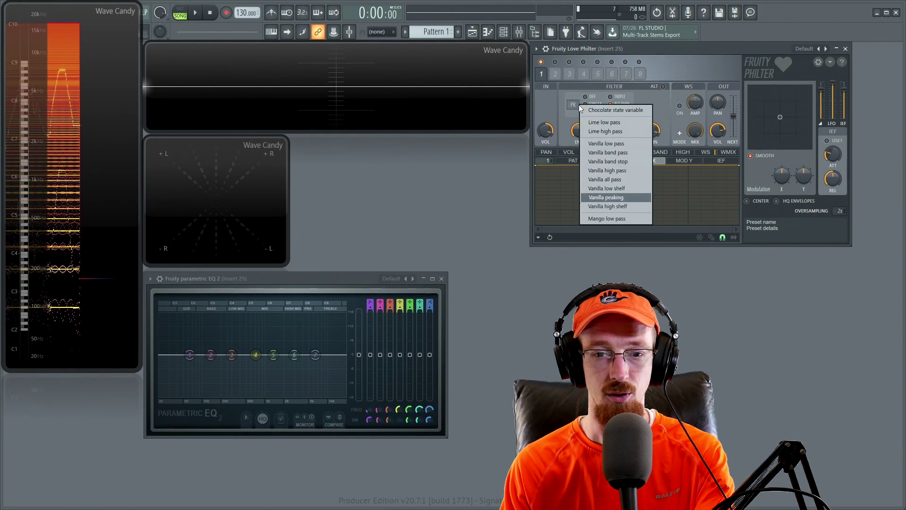
click(616, 219)
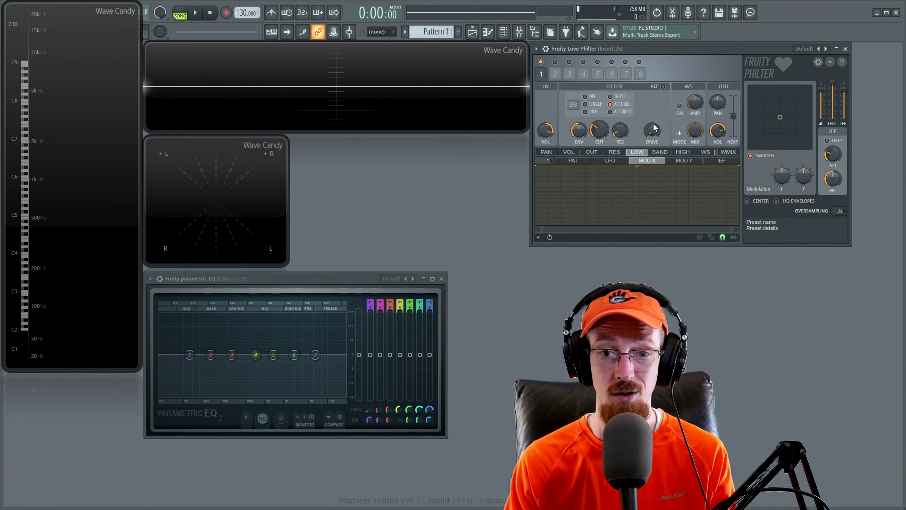
drag(652, 134, 653, 97)
drag(599, 131, 599, 113)
drag(652, 132, 652, 109)
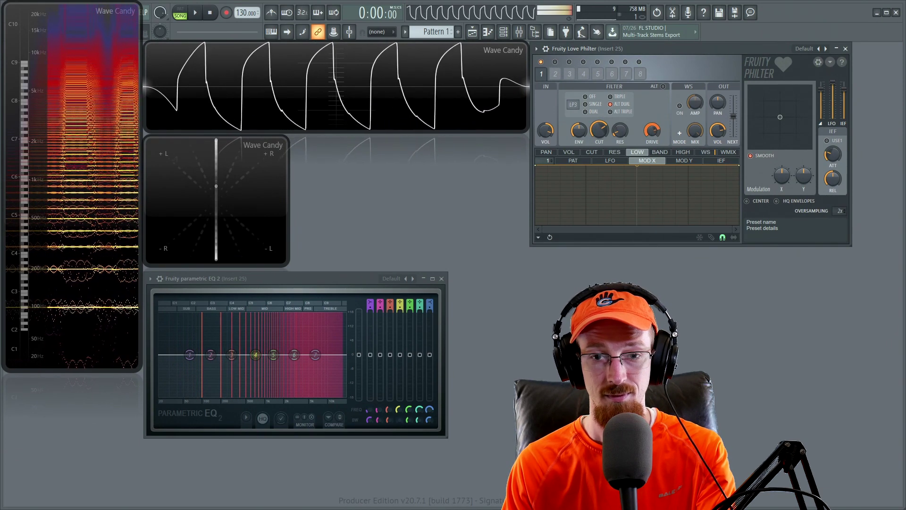
Raise the Mango low pass resonance, then lower its cutoff and bring the drive down to minimum.
drag(623, 141, 623, 118)
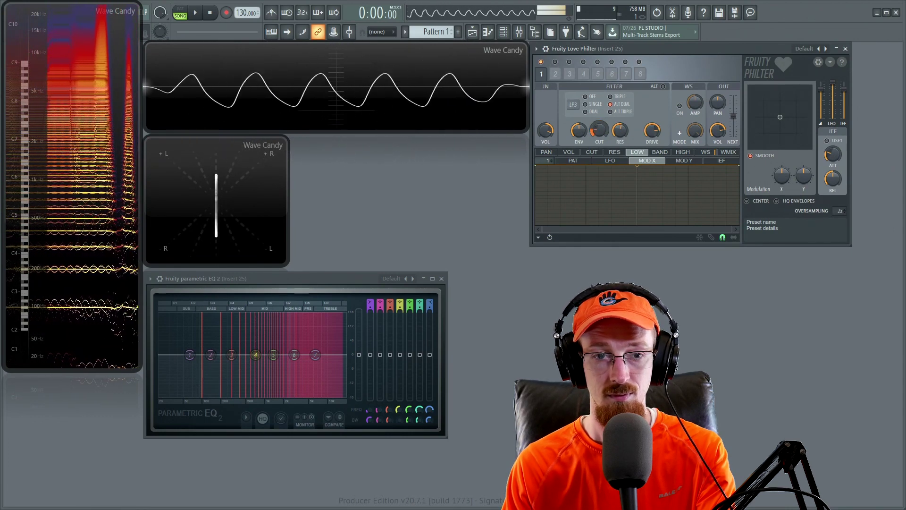
drag(599, 130, 602, 165)
drag(652, 130, 652, 155)
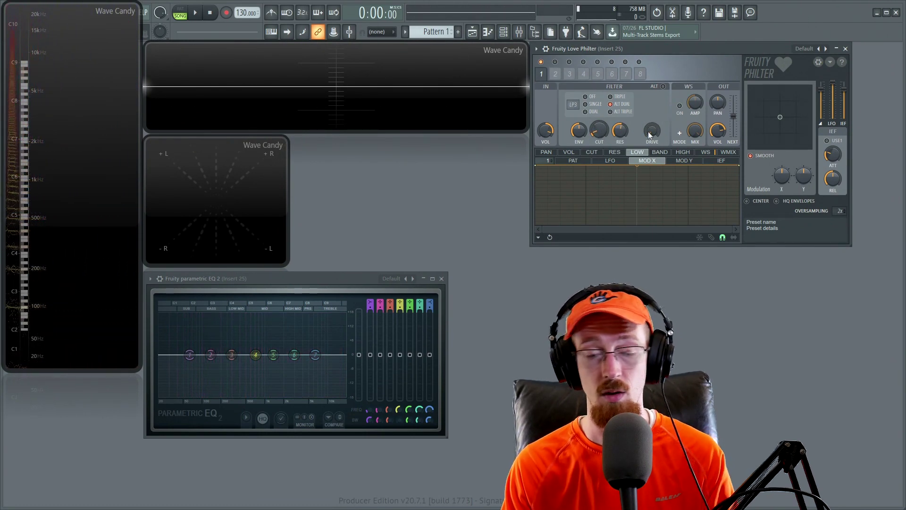
Switch filter 1 to the Chocolate state variable type.
click(574, 105)
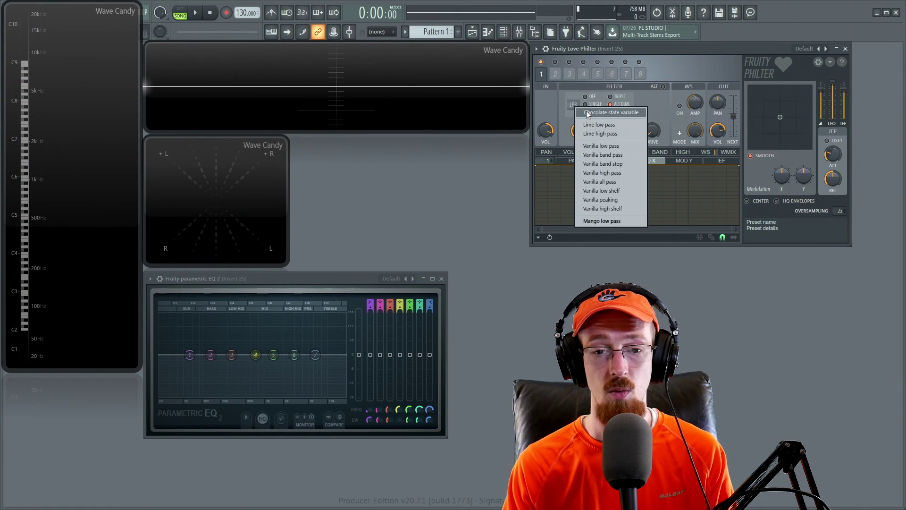
click(586, 112)
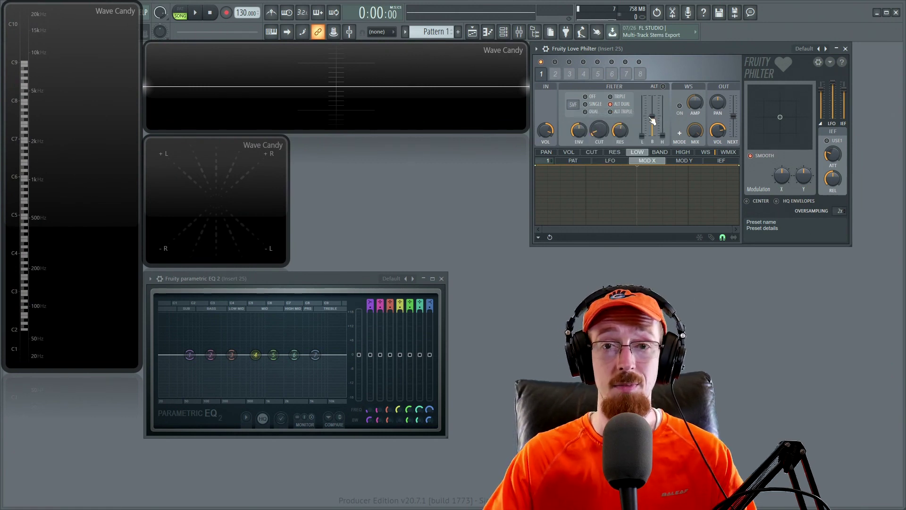